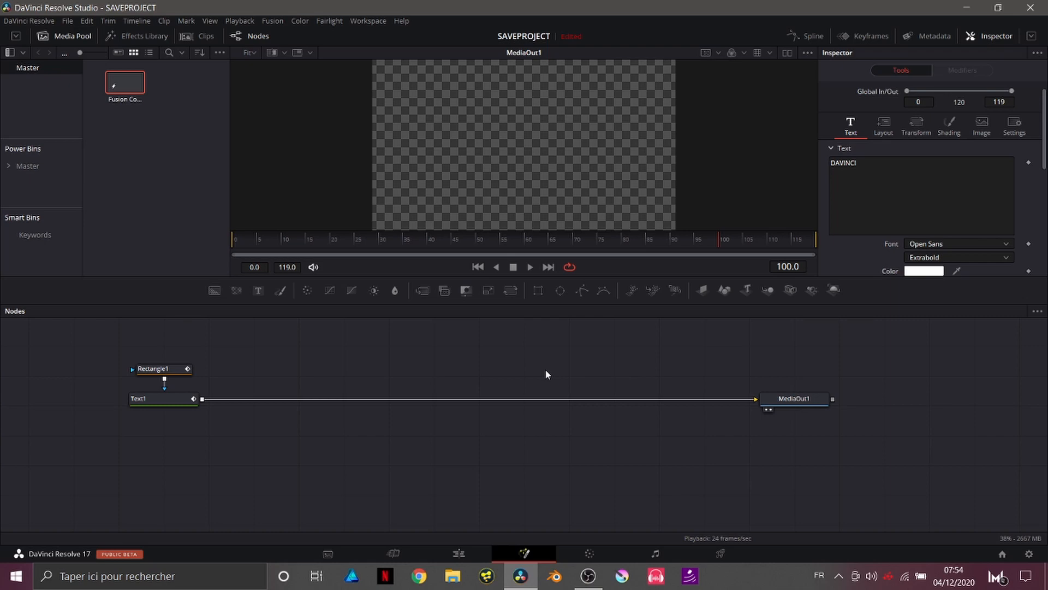
Play the title animation, copy all nodes of the composition, and open a blank document in Notepad (Bloc-notes).
{"action": "key", "text": "space"}
{"action": "key", "text": "space"}
{"action": "key", "text": "ctrl+a"}
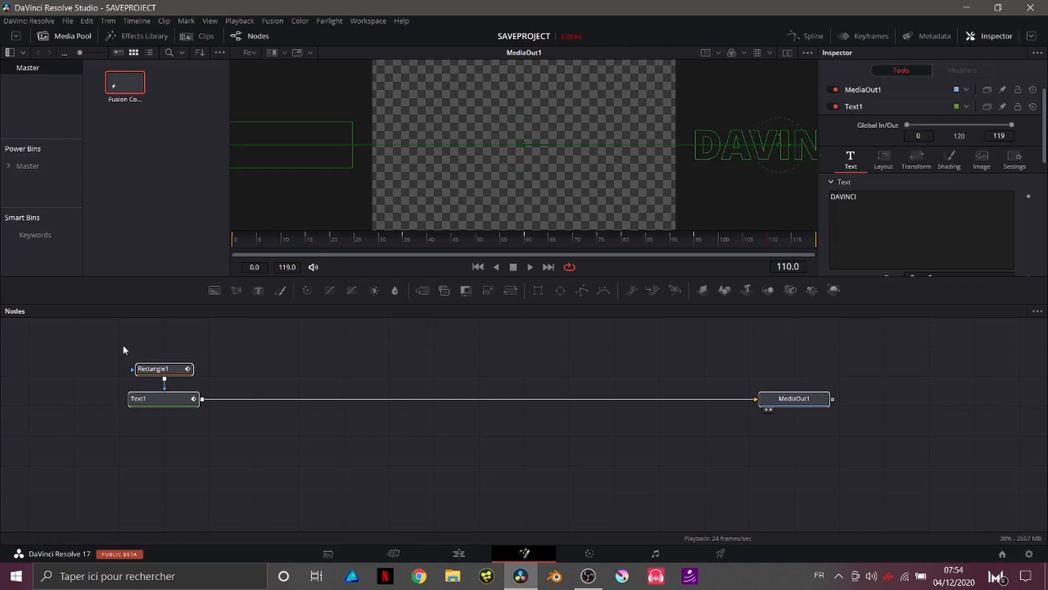
{"action": "left_click", "coordinate": [169, 578]}
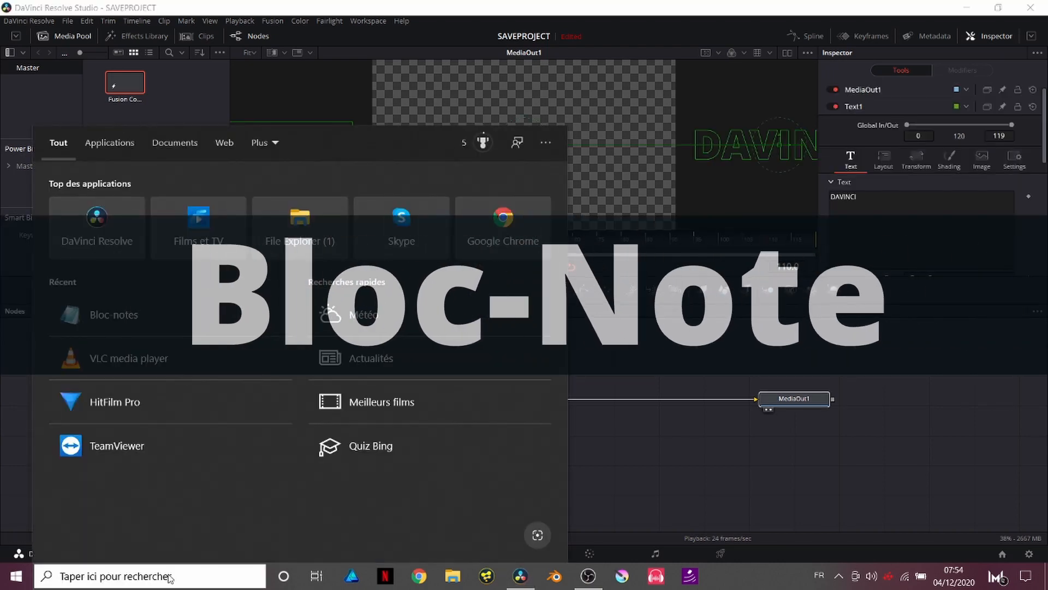
{"action": "type", "text": "N"}
{"action": "key", "text": "Return"}
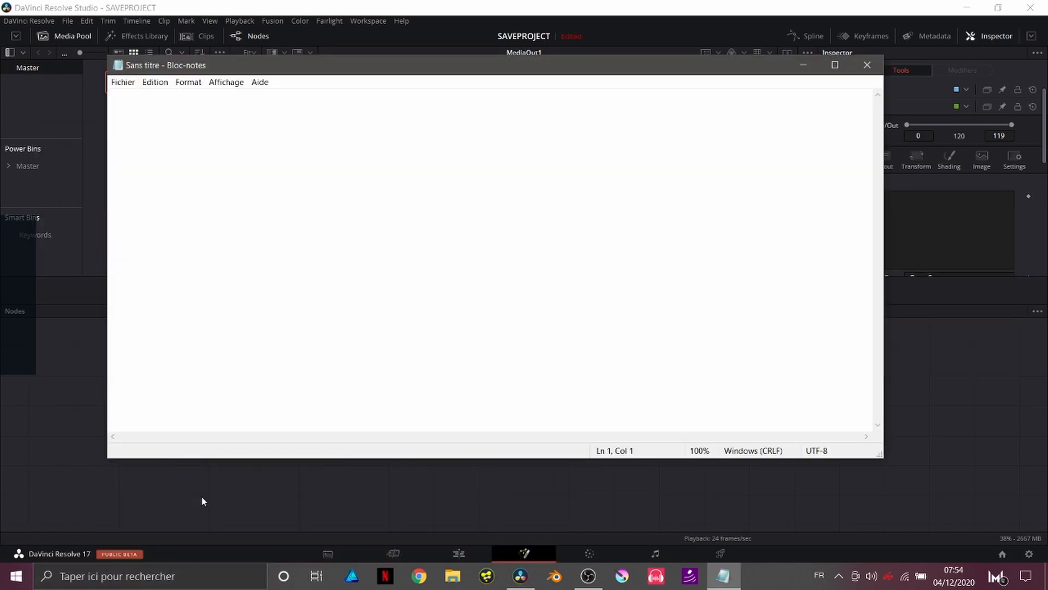
Paste the copied Fusion nodes as text into the blank Notepad document.
{"action": "left_click", "coordinate": [201, 504]}
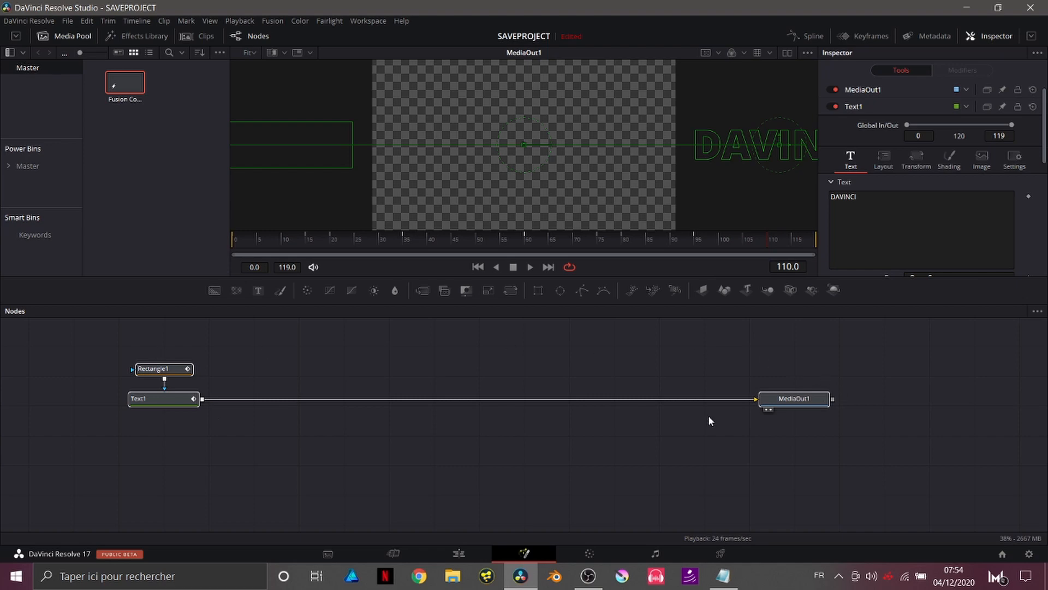
{"action": "key", "text": "alt+Tab"}
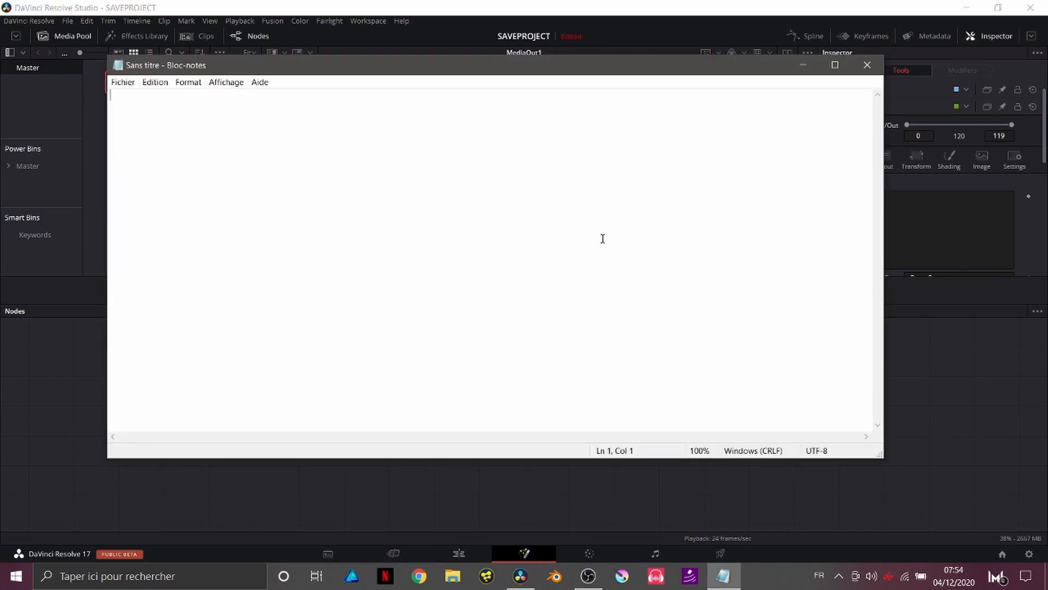
{"action": "key", "text": "ctrl+v"}
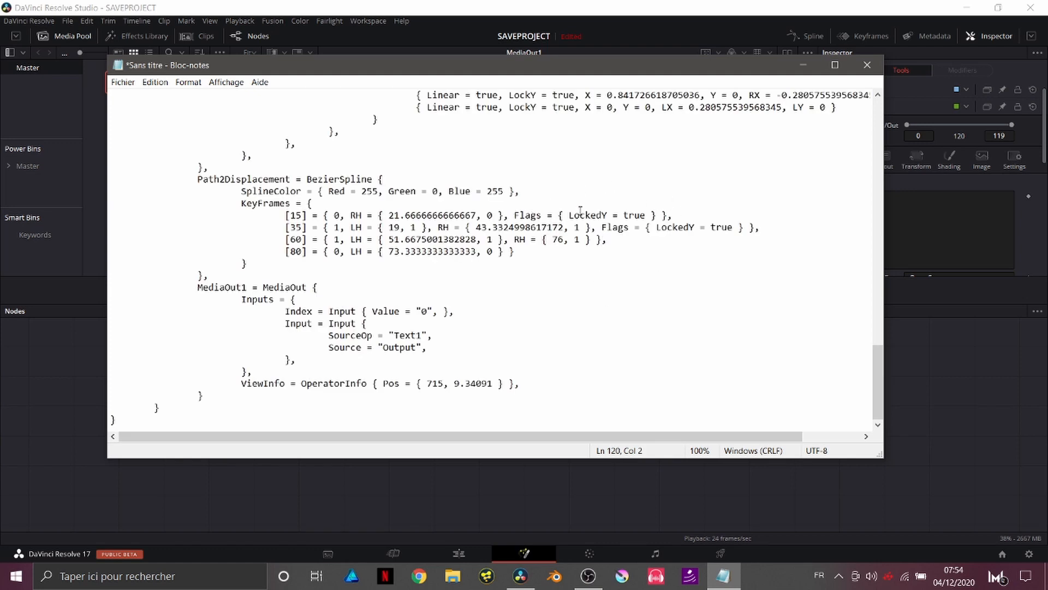
{"action": "scroll", "coordinate": [662, 215], "scroll_direction": "up", "scroll_amount": 1}
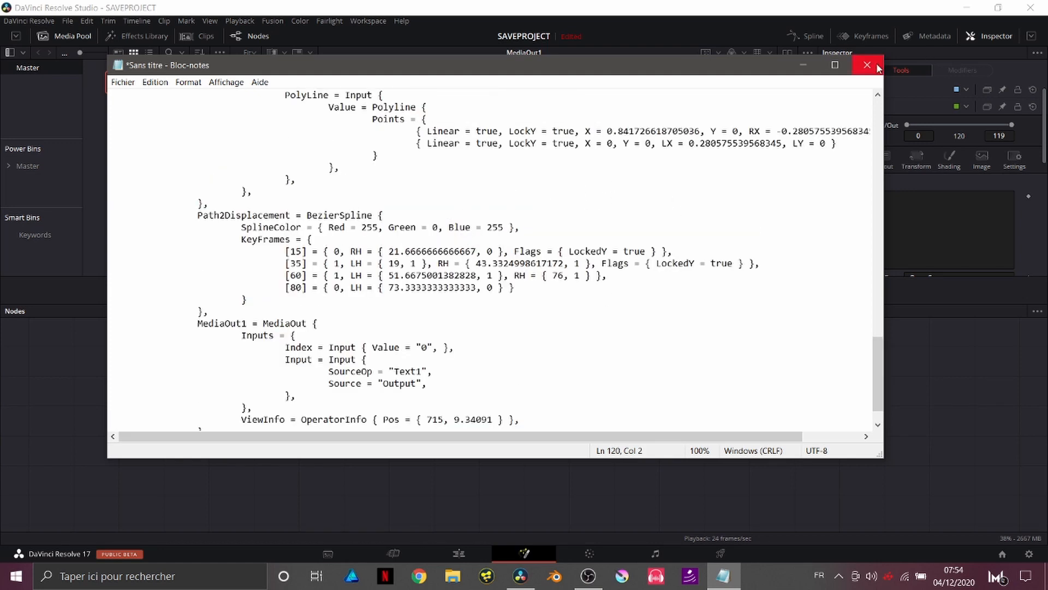
{"action": "left_click", "coordinate": [872, 65]}
{"action": "left_click", "coordinate": [454, 298]}
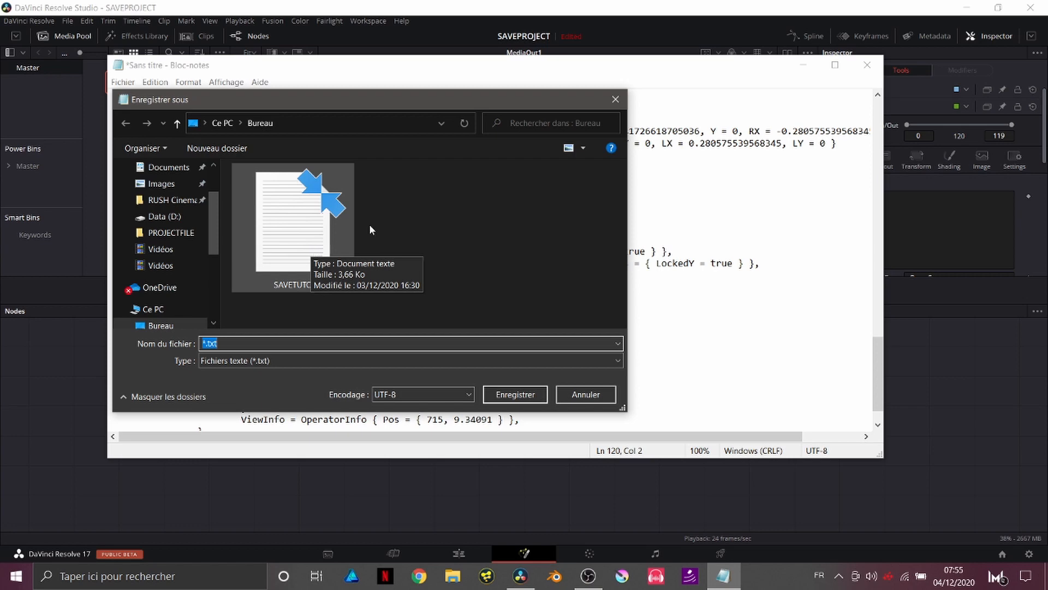
{"action": "left_click", "coordinate": [615, 100]}
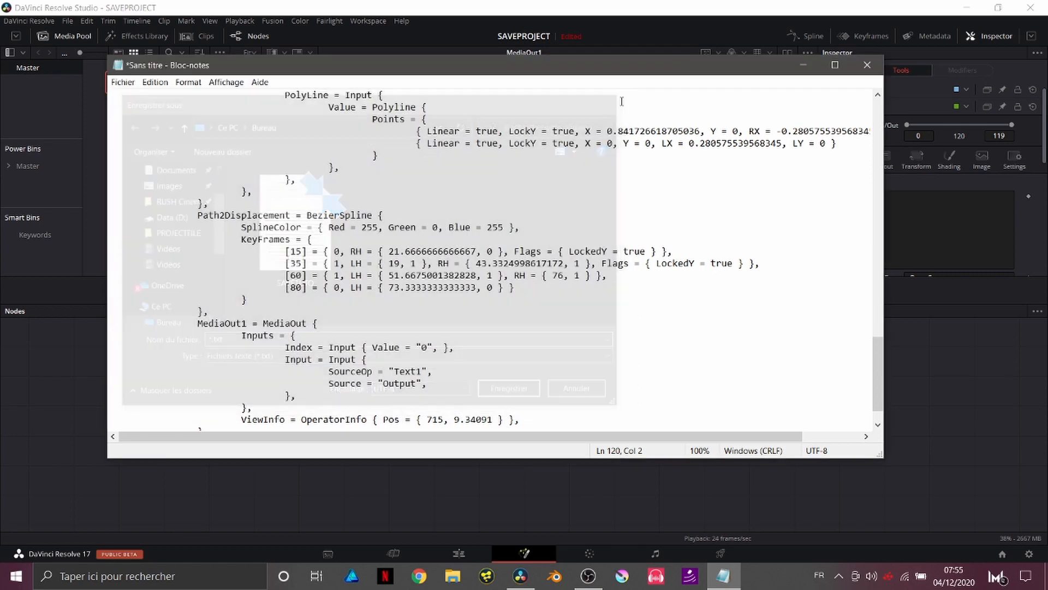
Copy the entire node text from Notepad and paste it into an empty area of the node graph in DaVinci Resolve.
{"action": "left_click", "coordinate": [559, 153]}
{"action": "key", "text": "ctrl+a"}
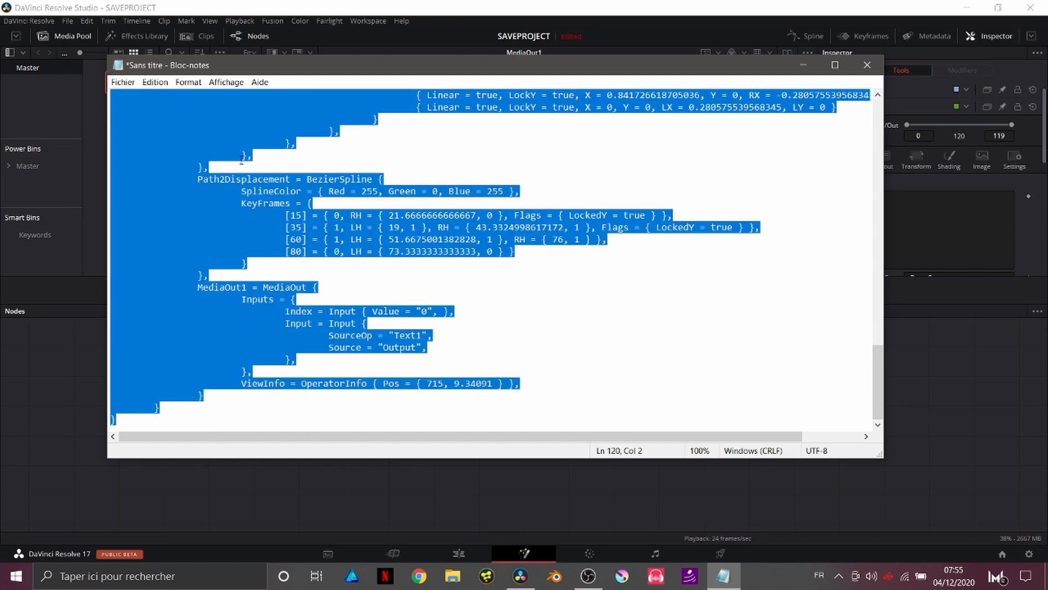
{"action": "left_click", "coordinate": [932, 403]}
{"action": "scroll", "coordinate": [932, 403], "scroll_direction": "right", "scroll_amount": 10}
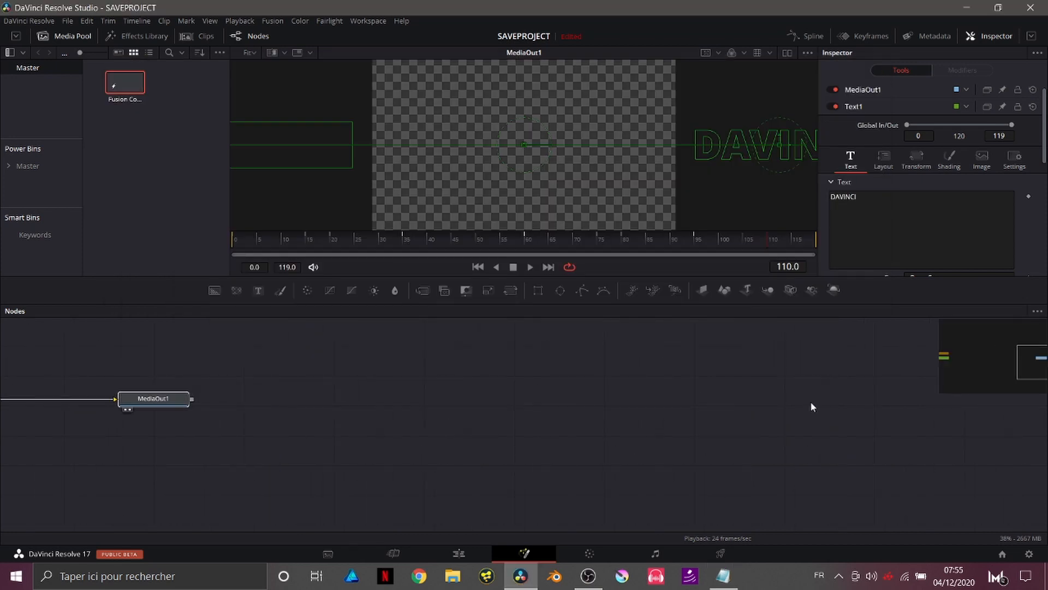
{"action": "key", "text": "ctrl+v"}
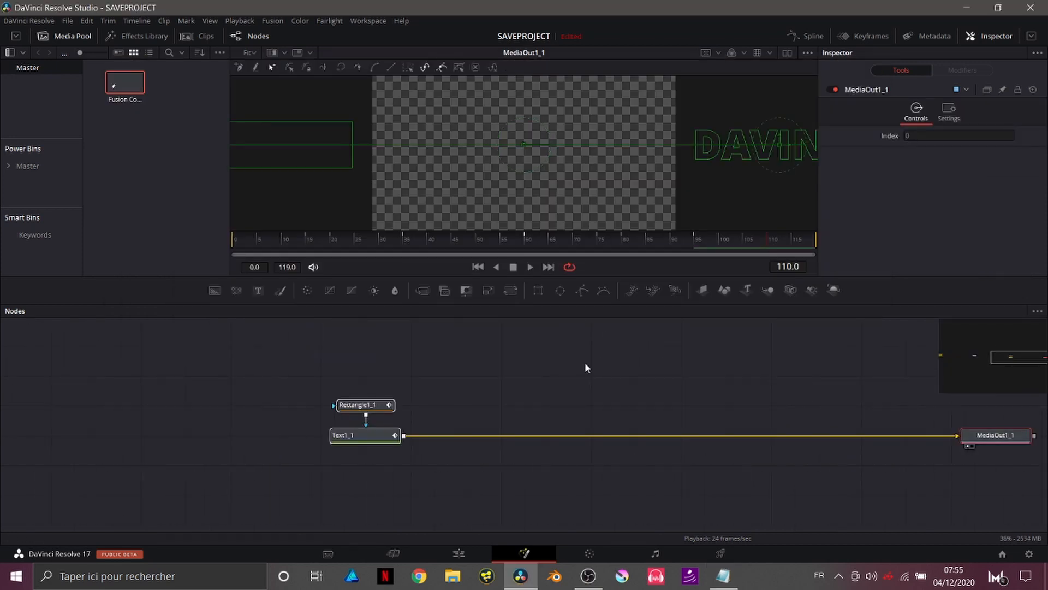
Play back the pasted title animation and stop while its text is on screen.
{"action": "left_click", "coordinate": [584, 362]}
{"action": "key", "text": "space"}
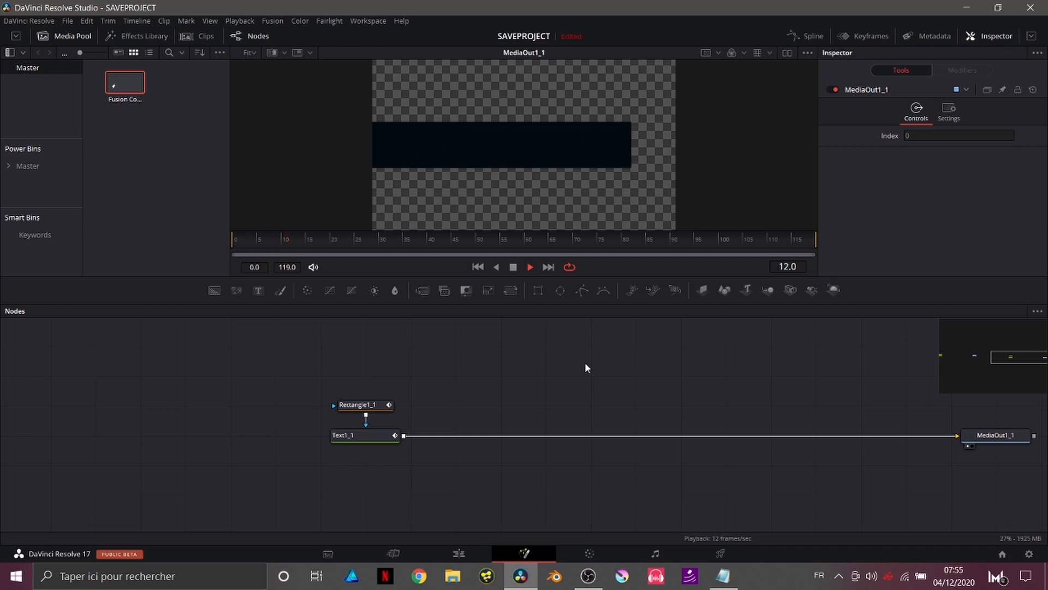
{"action": "key", "text": "space"}
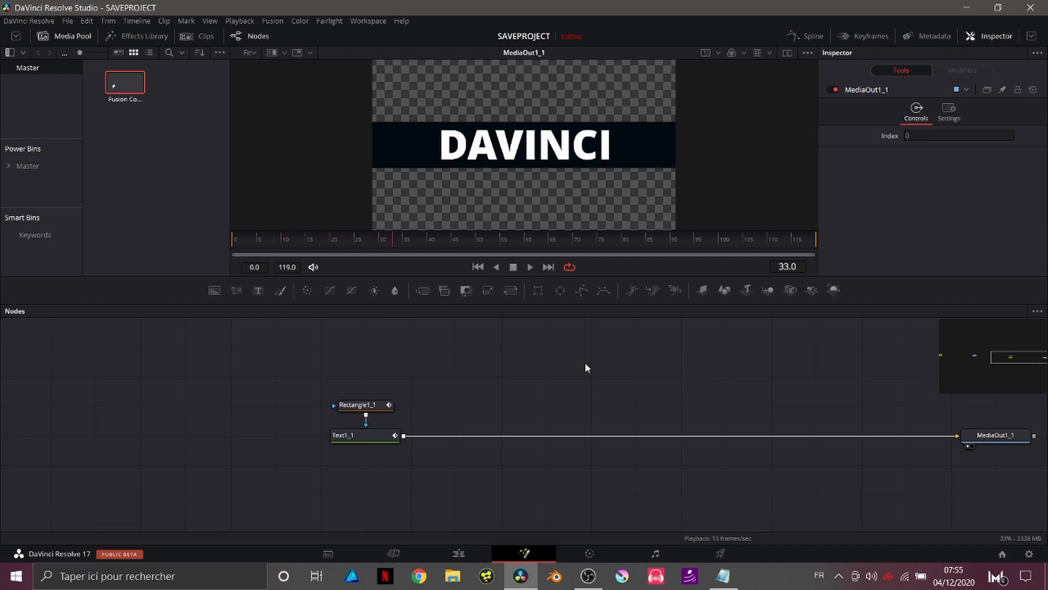
Change the text of the pasted text node to NICONIX and play the animation.
{"action": "left_click", "coordinate": [377, 434]}
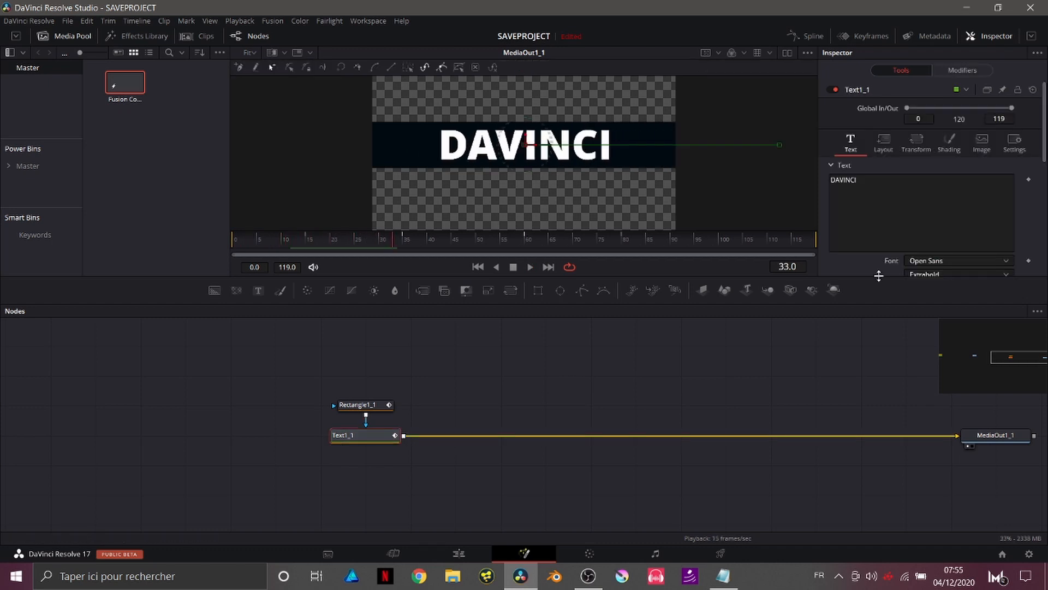
{"action": "double_click", "coordinate": [843, 180]}
{"action": "type", "text": "NICONIX"}
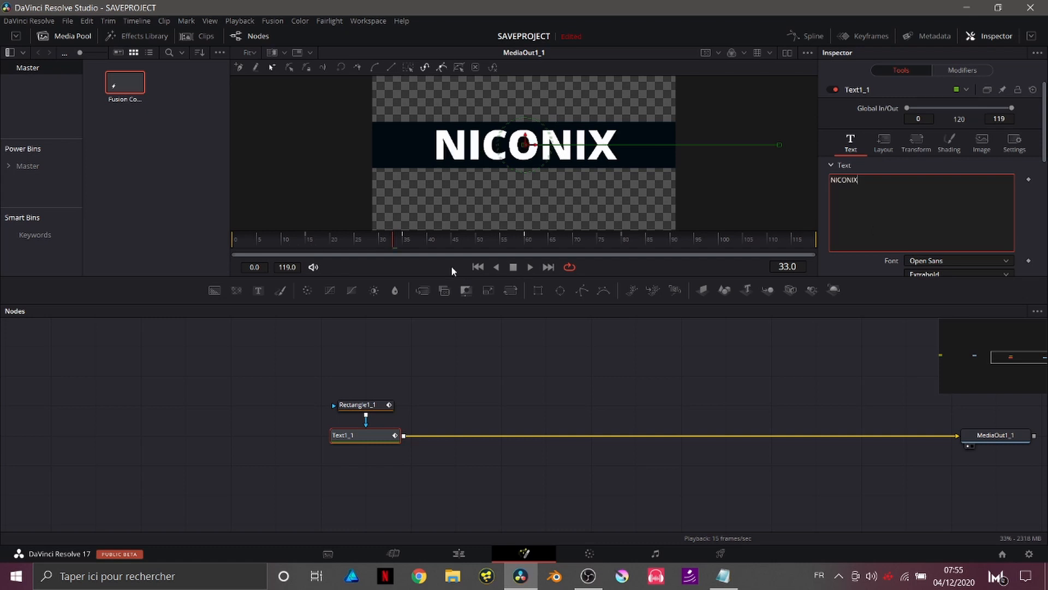
{"action": "left_click", "coordinate": [542, 460]}
{"action": "key", "text": "space"}
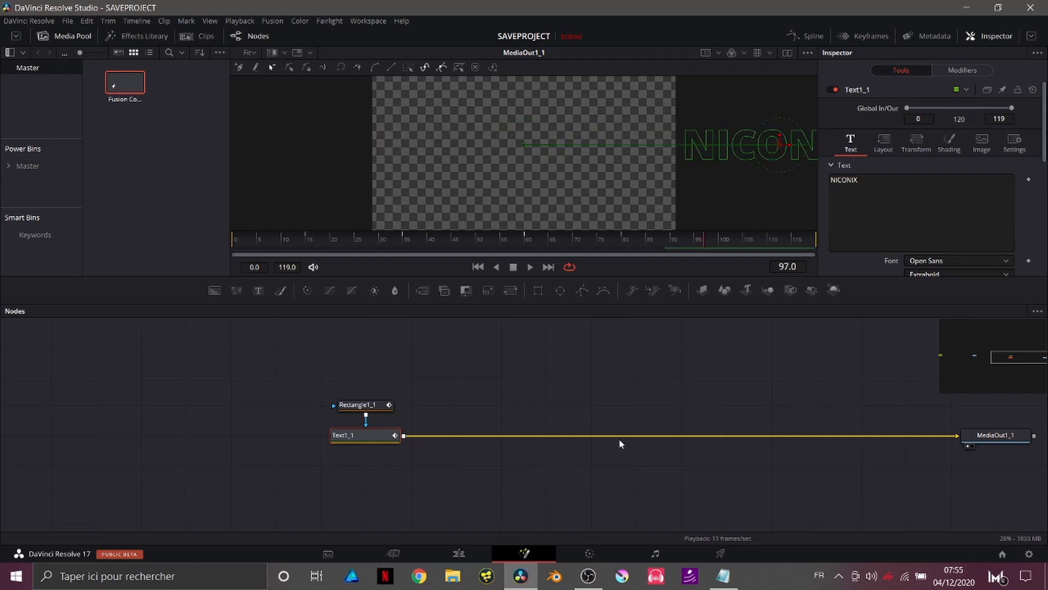
Delete the pasted copies of the rectangle, text and MediaOut nodes.
{"action": "scroll", "coordinate": [620, 440], "scroll_direction": "right", "scroll_amount": 10}
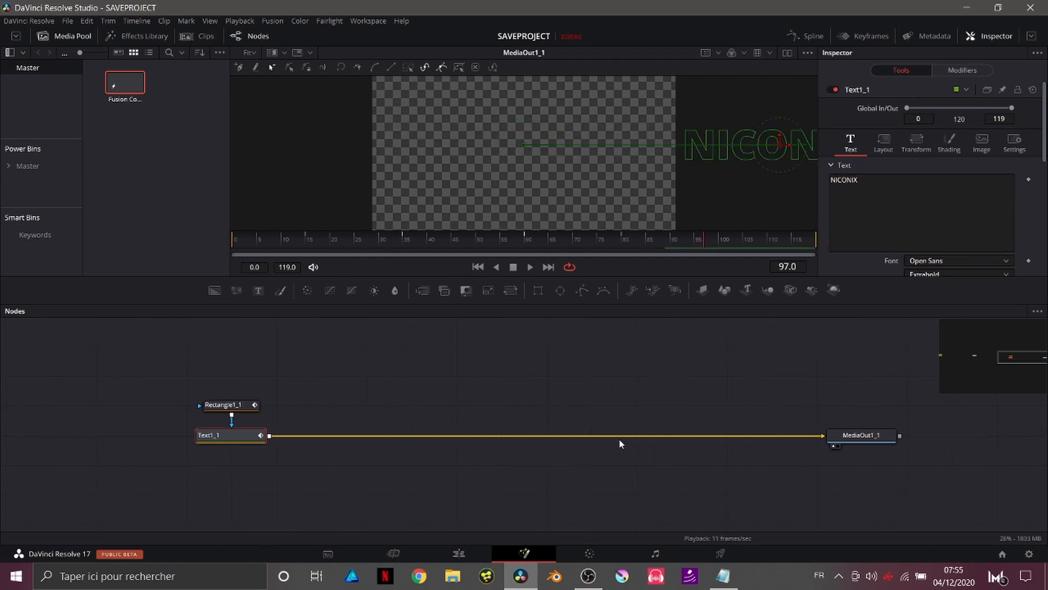
{"action": "left_click_drag", "start_coordinate": [84, 357], "coordinate": [859, 486]}
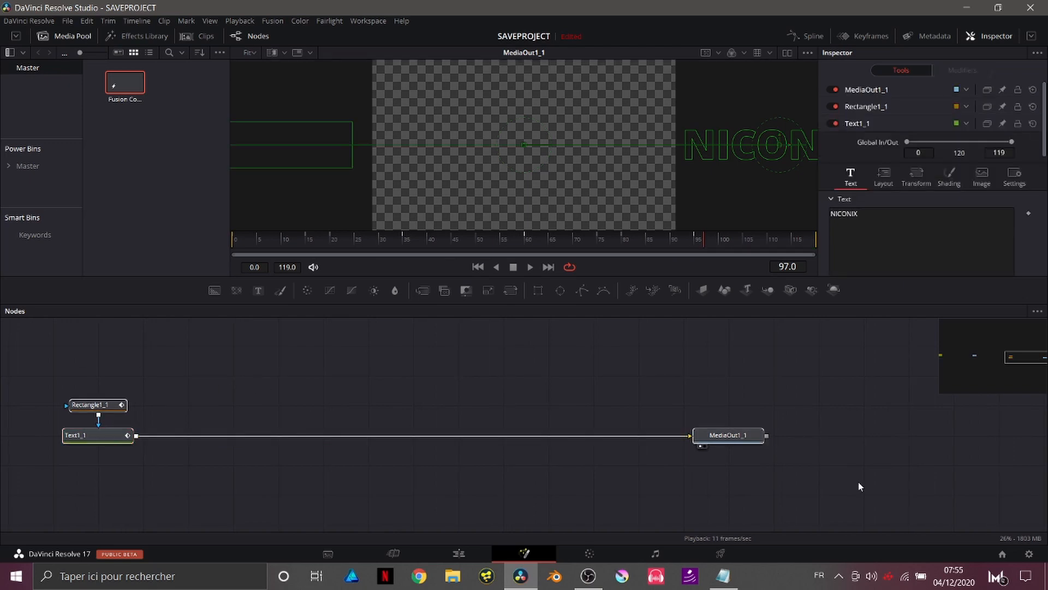
{"action": "key", "text": "Delete"}
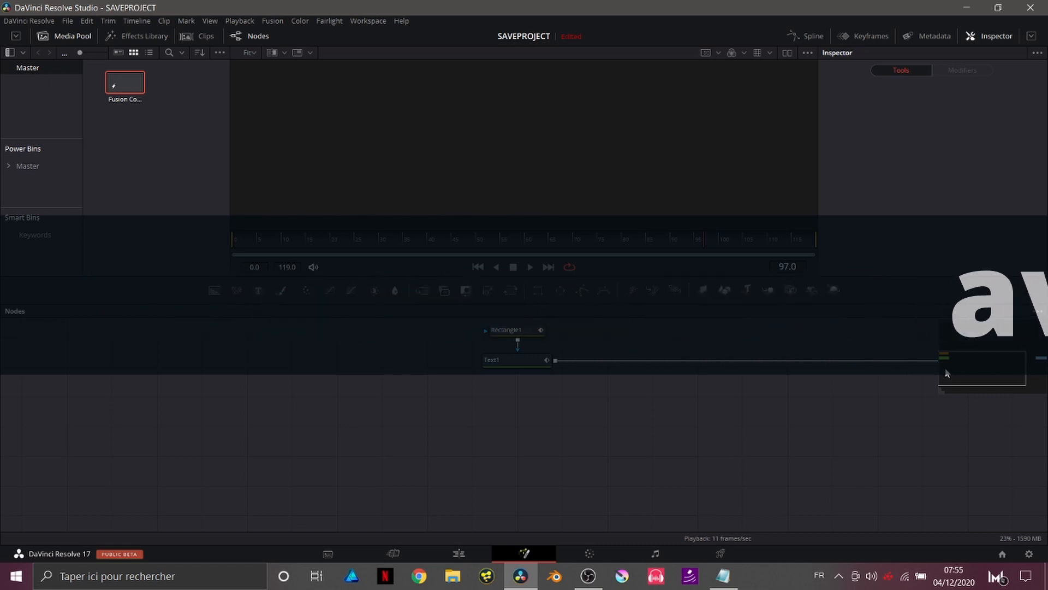
Group the original Rectangle1, Text1 and MediaOut1 nodes and rename the group SAVE.
{"action": "scroll", "coordinate": [945, 368], "scroll_direction": "up", "scroll_amount": 3}
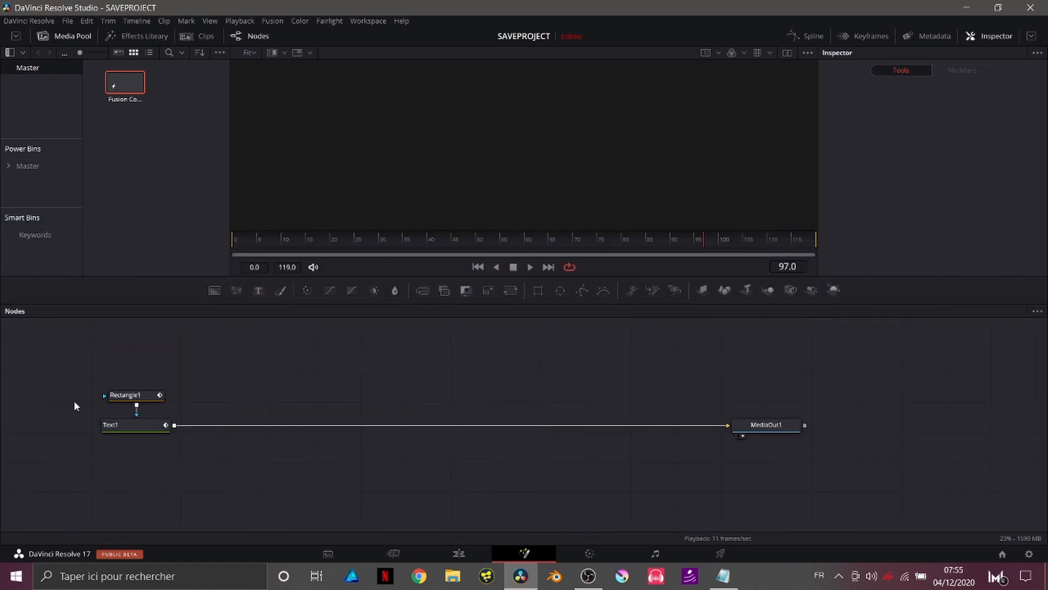
{"action": "left_click_drag", "start_coordinate": [73, 363], "coordinate": [800, 473]}
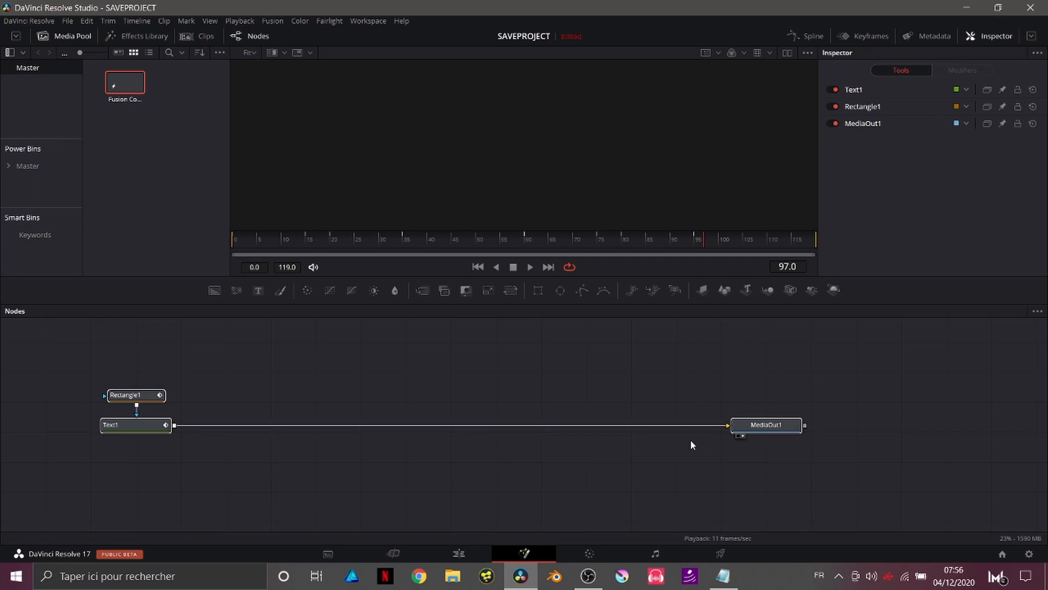
{"action": "key", "text": "ctrl+g"}
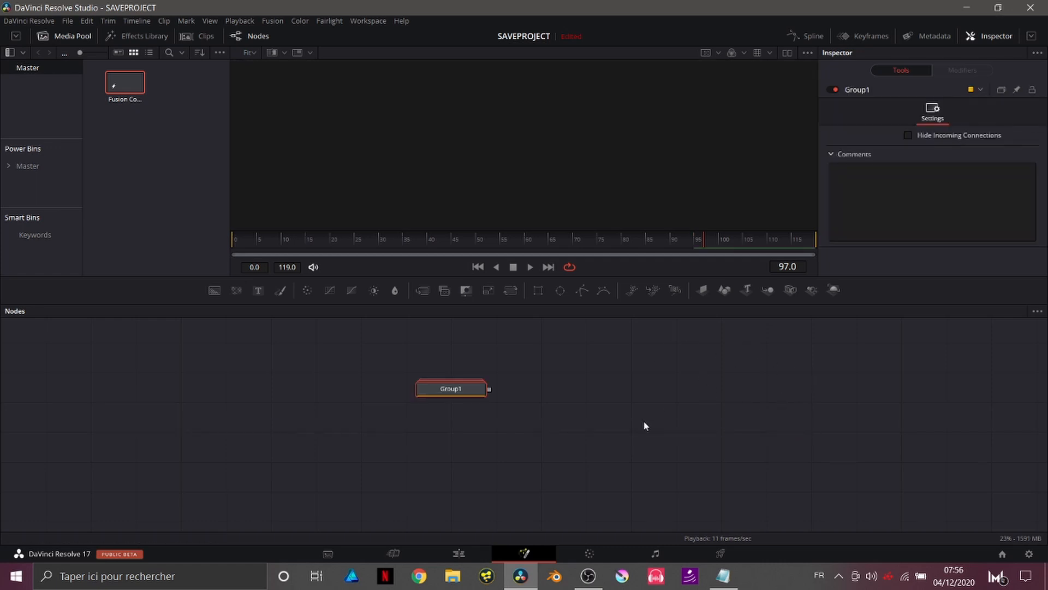
{"action": "key", "text": "F2"}
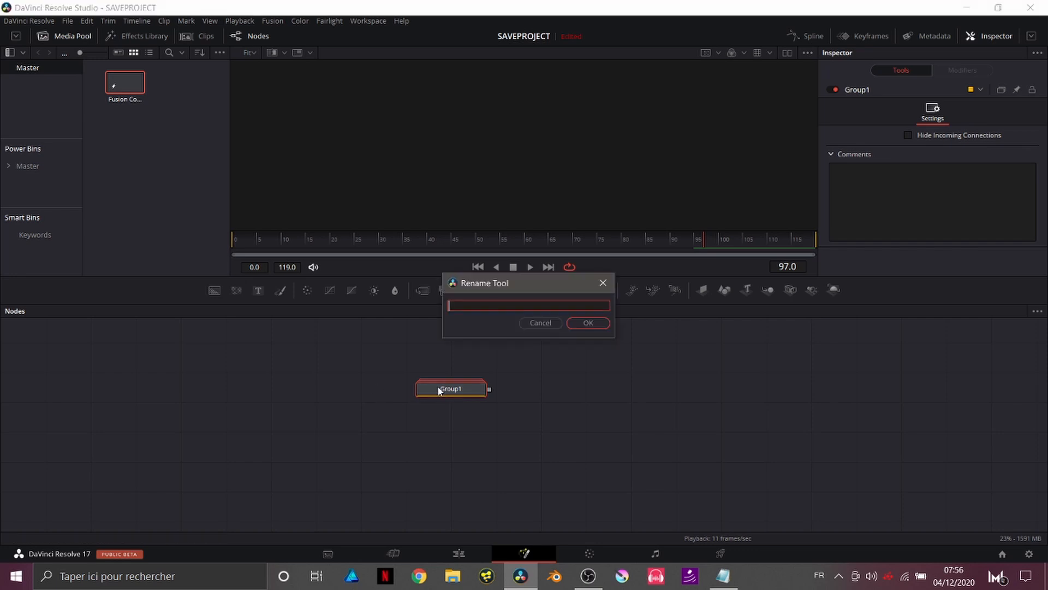
{"action": "type", "text": "SAVE"}
{"action": "key", "text": "Return"}
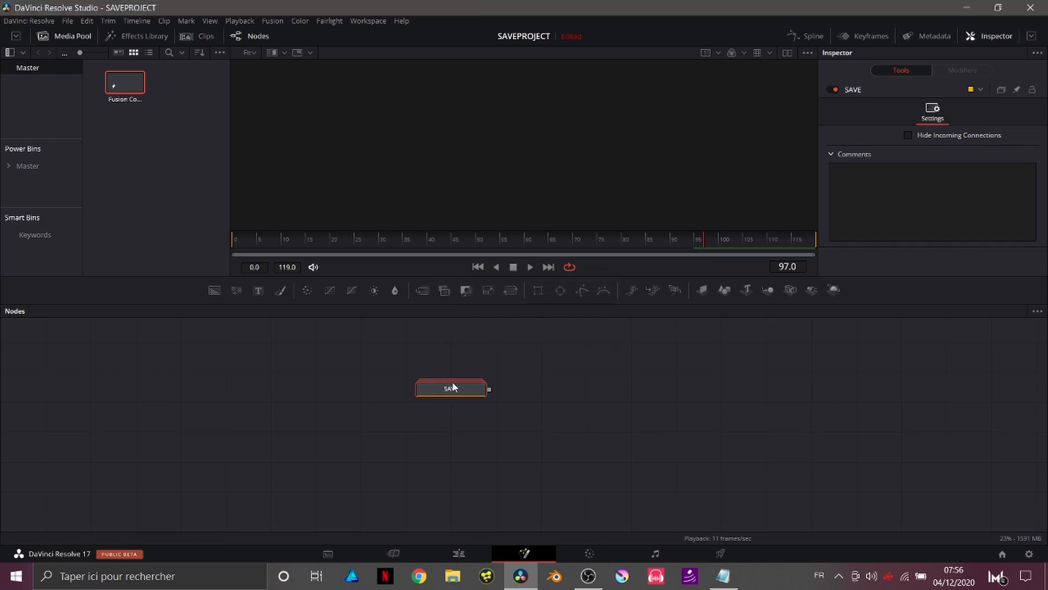
Try to save the group's settings as SAVE in the Fusion Templates/Edit/Titles folder, declining to replace the existing file.
{"action": "right_click", "coordinate": [452, 387]}
{"action": "mouse_move", "coordinate": [513, 371]}
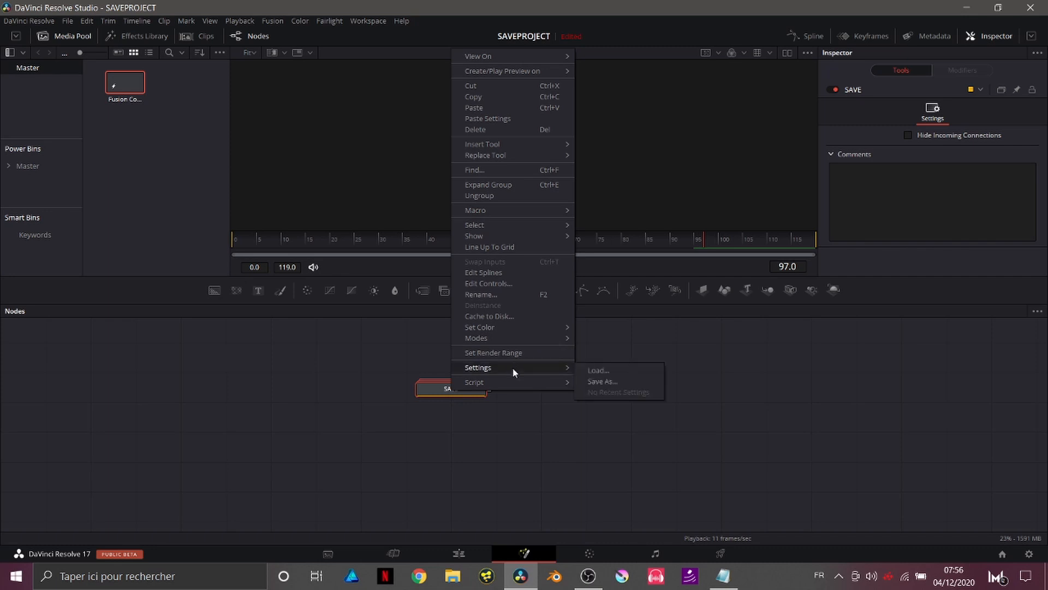
{"action": "left_click", "coordinate": [592, 383]}
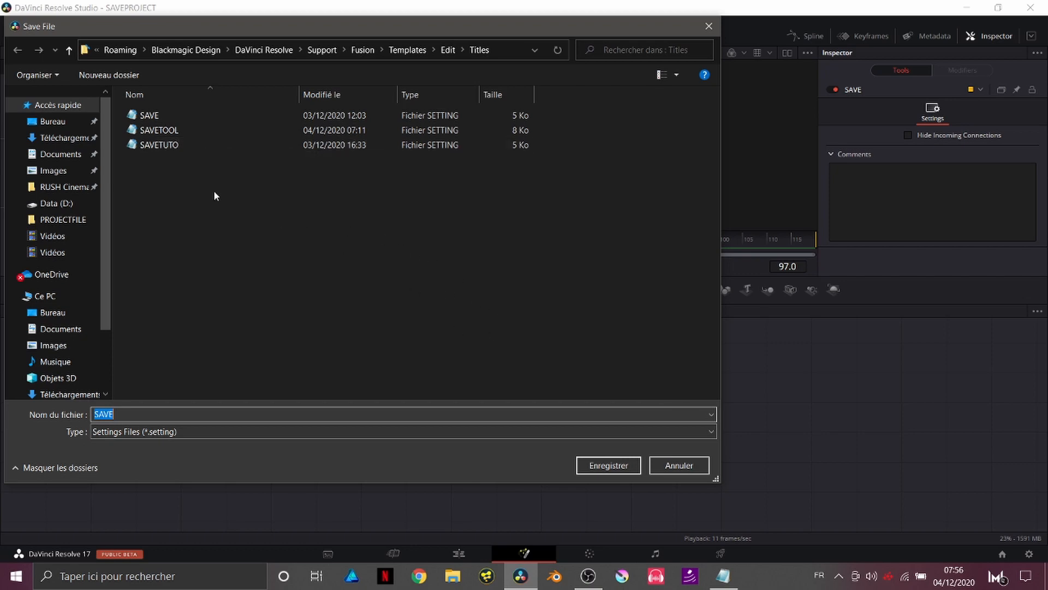
{"action": "left_click", "coordinate": [614, 462]}
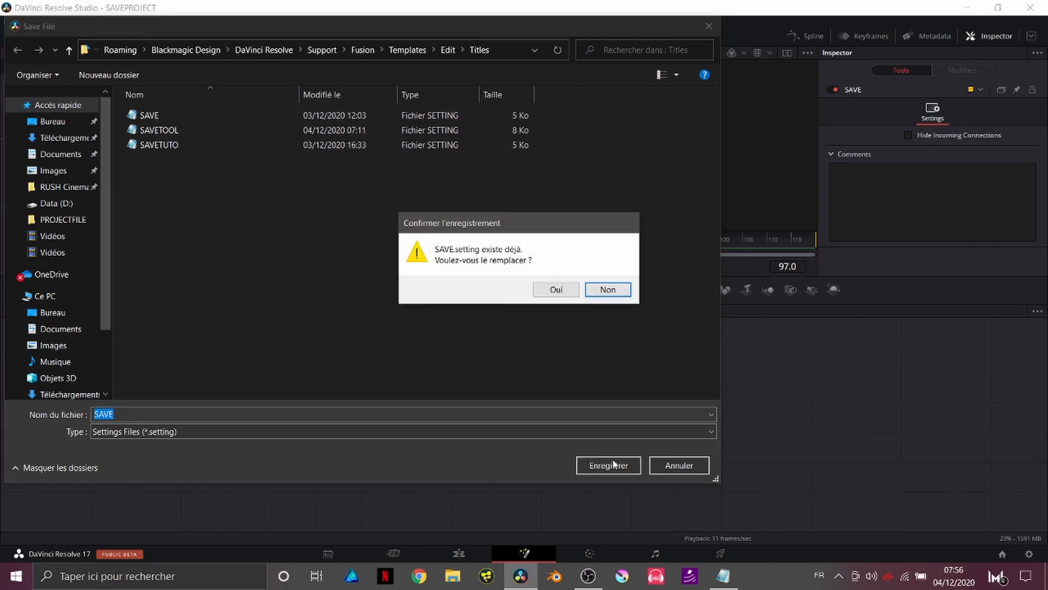
{"action": "left_click", "coordinate": [600, 293]}
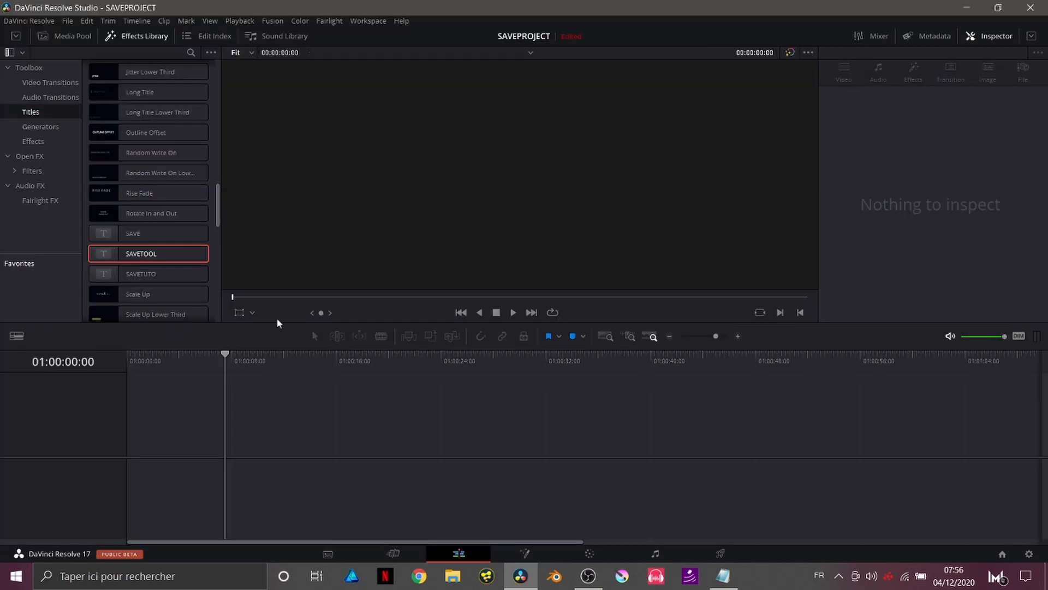
Place the SAVE title at the start of the timeline on the Edit page and open its clip on the Fusion page.
{"action": "left_click_drag", "start_coordinate": [164, 230], "coordinate": [128, 463]}
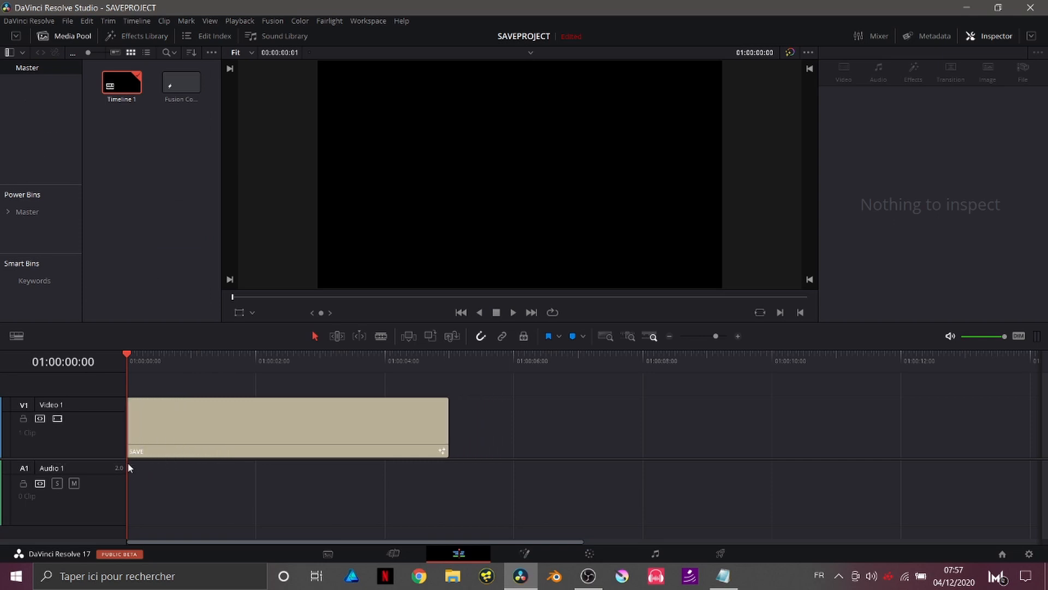
{"action": "left_click", "coordinate": [182, 453]}
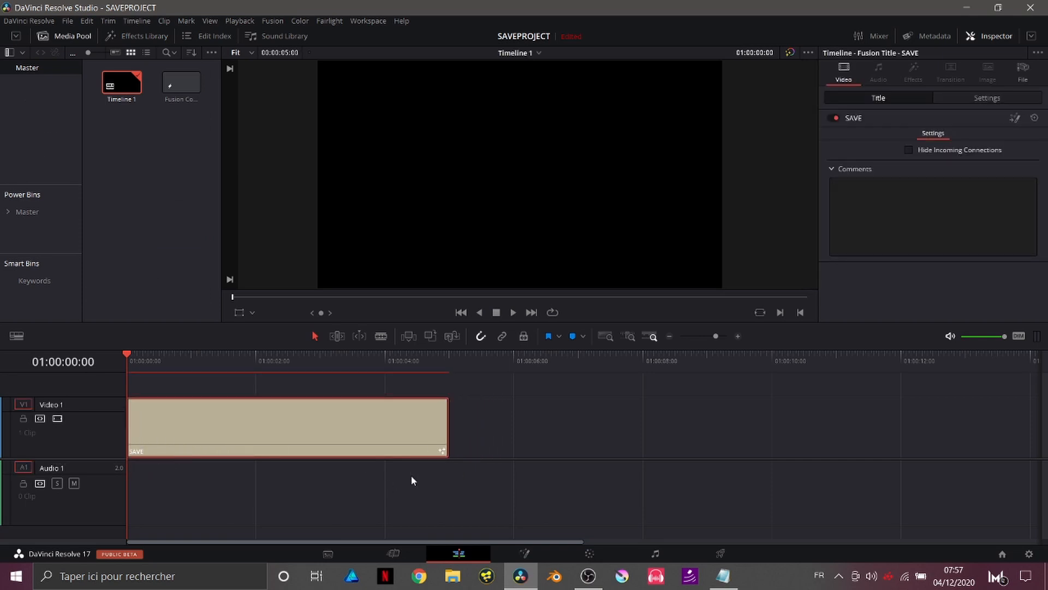
{"action": "left_click", "coordinate": [526, 556]}
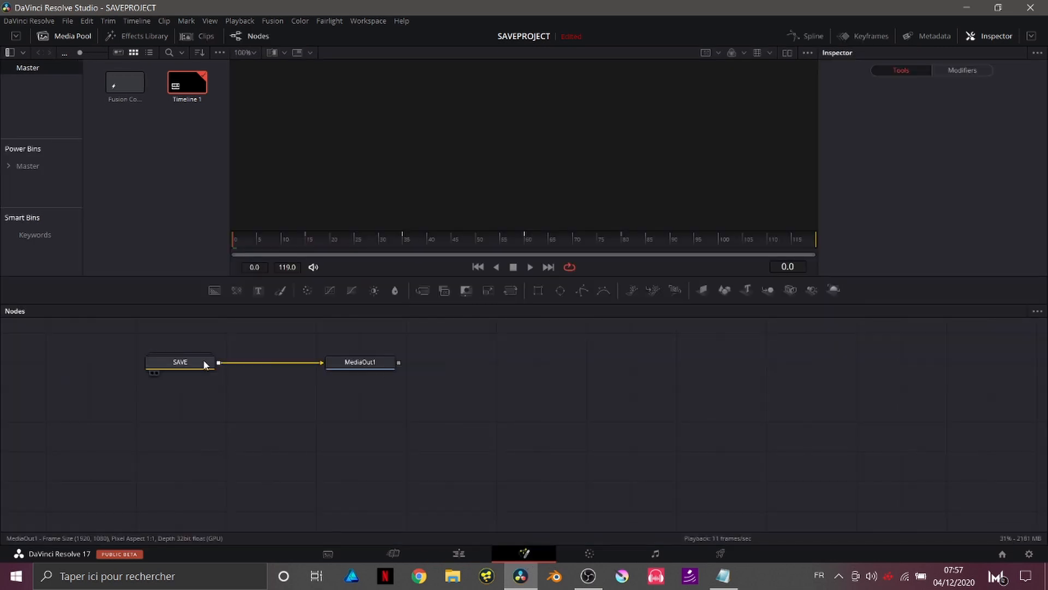
Change the Text1 text inside the SAVE group to NICONIX, close the group and return to the Edit page.
{"action": "double_click", "coordinate": [203, 360]}
{"action": "left_click", "coordinate": [283, 396]}
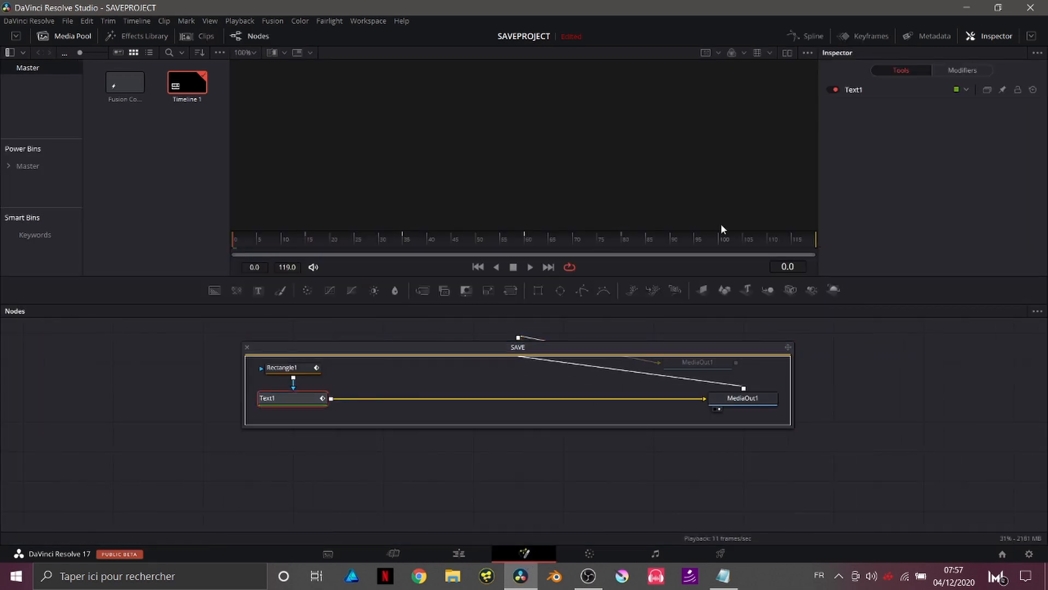
{"action": "left_click", "coordinate": [870, 192]}
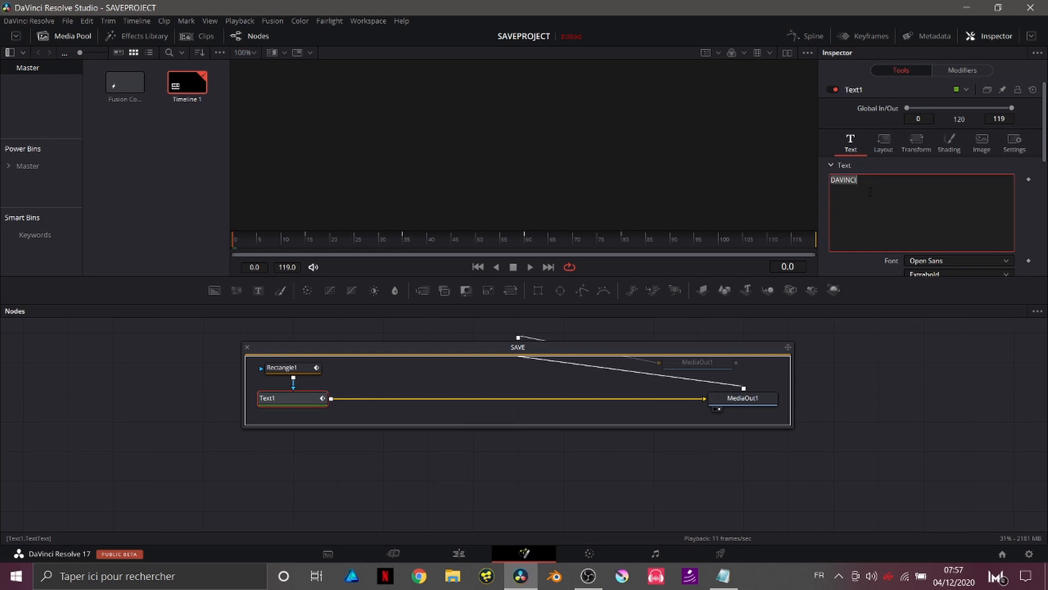
{"action": "type", "text": "NICONIX"}
{"action": "left_click", "coordinate": [247, 347]}
{"action": "left_click", "coordinate": [460, 551]}
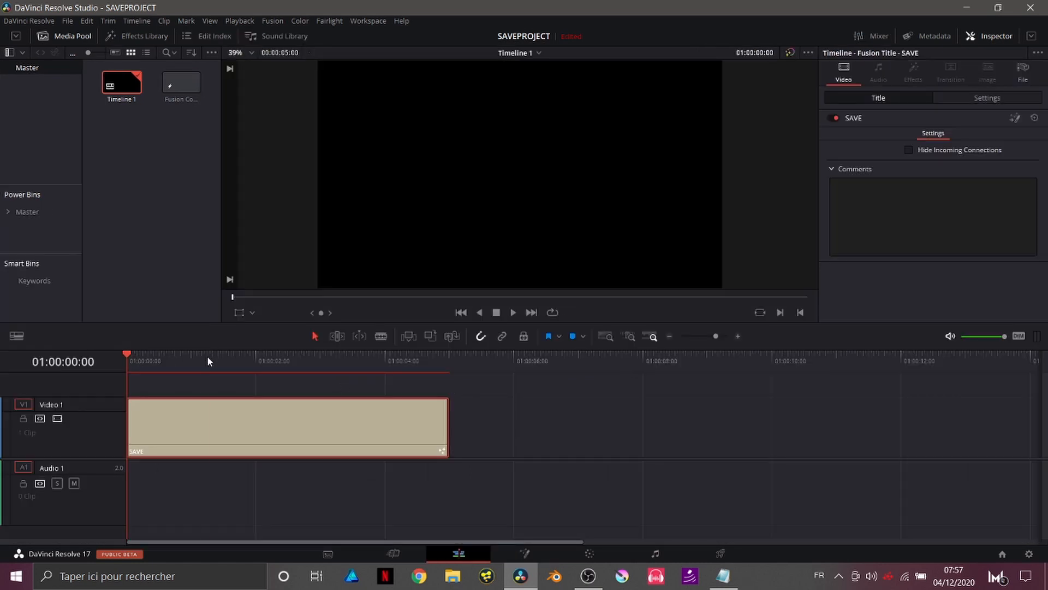
Preview the NICONIX title partway through the timeline and undo the placement of the SAVE clip.
{"action": "left_click", "coordinate": [234, 358]}
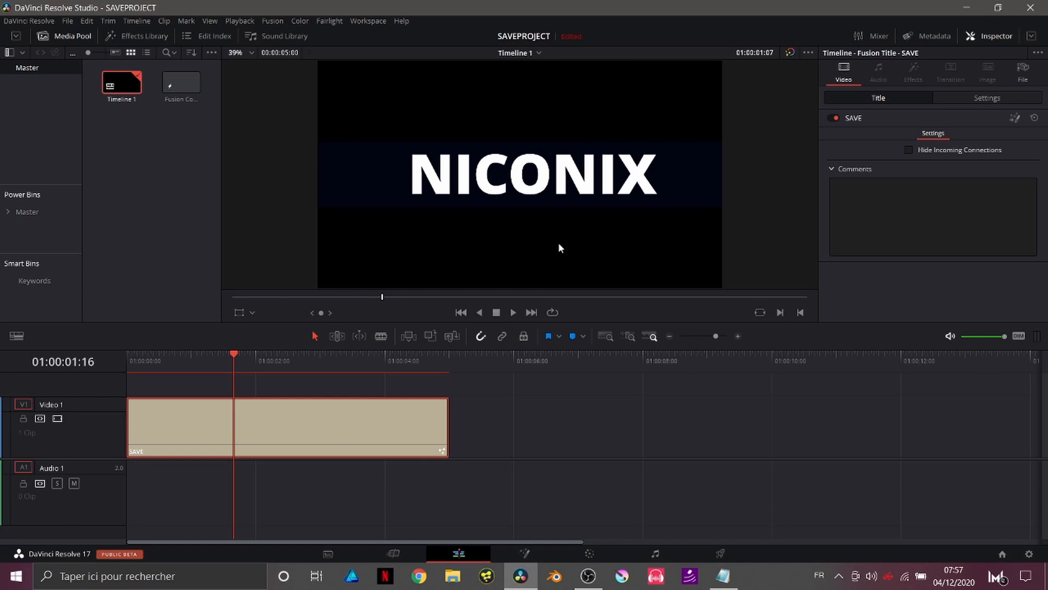
{"action": "left_click", "coordinate": [297, 446]}
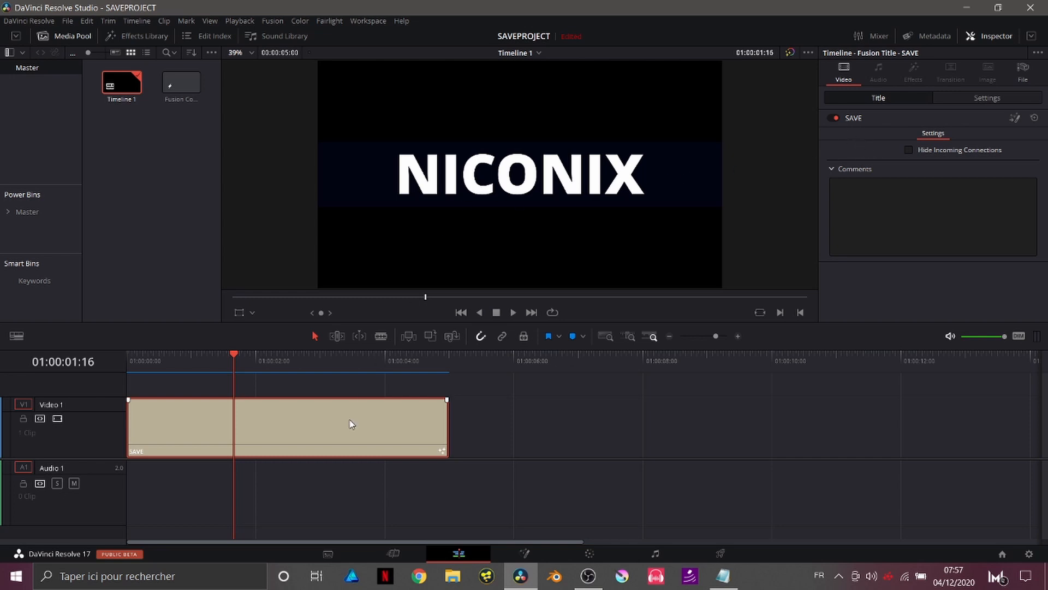
{"action": "key", "text": "ctrl+z"}
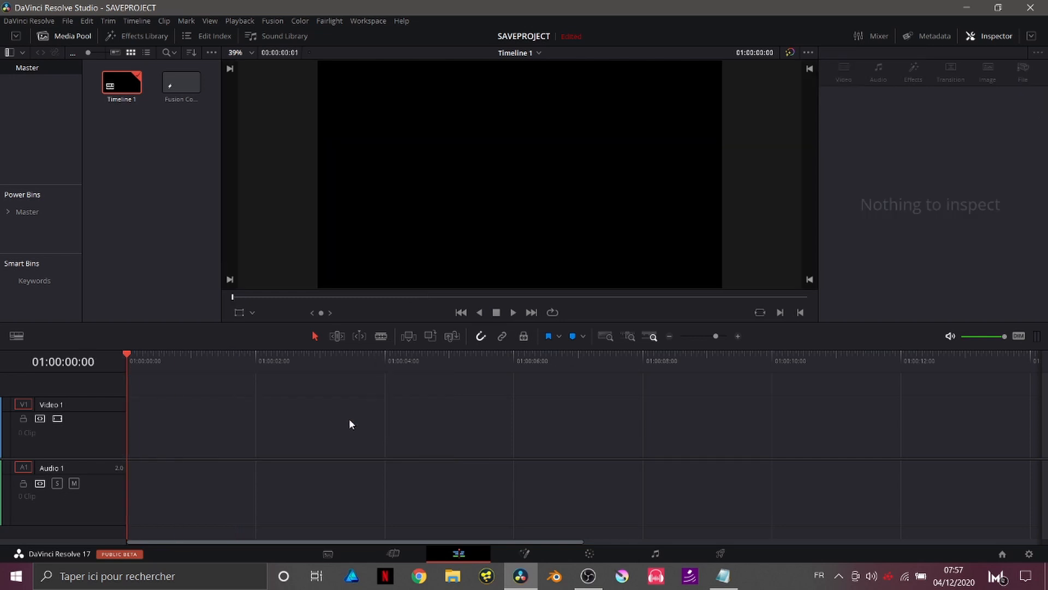
Select the Rectangle1, Text1 and MediaOut1 nodes on the Fusion page and start creating a macro from them.
{"action": "left_click", "coordinate": [524, 554]}
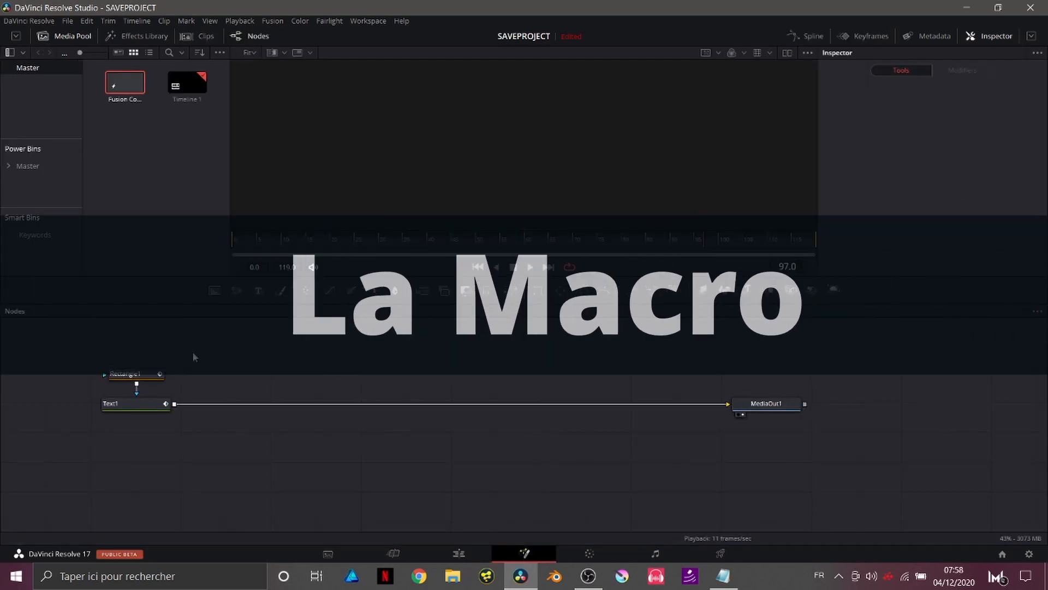
{"action": "left_click_drag", "start_coordinate": [93, 343], "coordinate": [797, 486]}
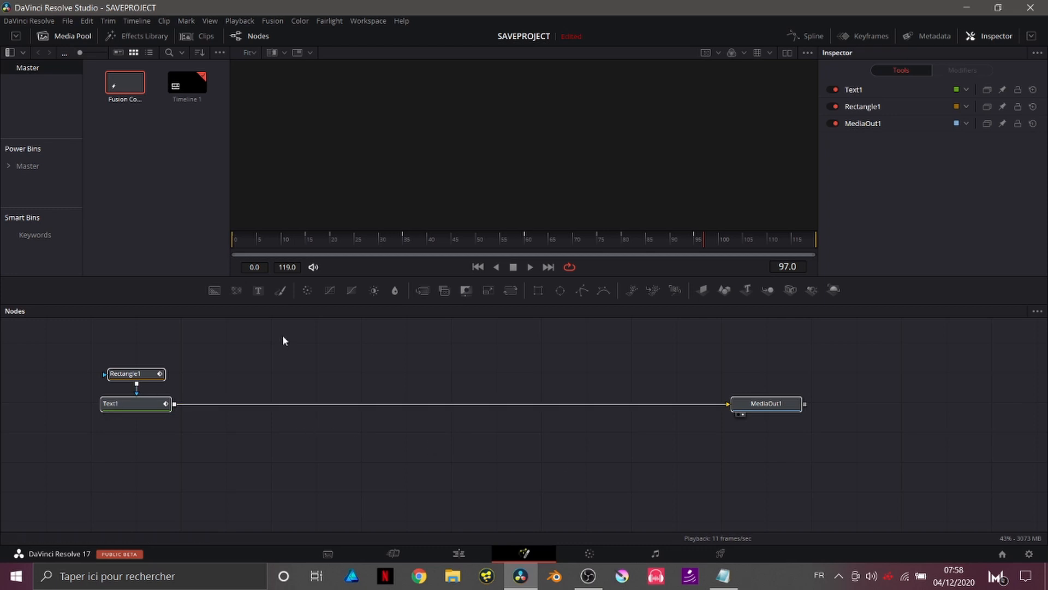
{"action": "right_click", "coordinate": [147, 401]}
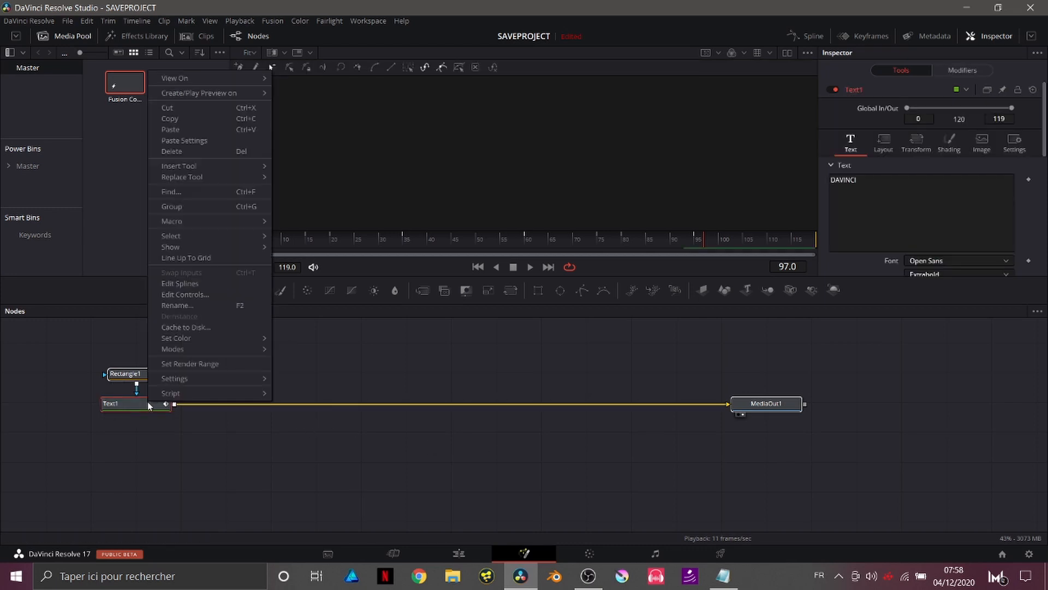
{"action": "mouse_move", "coordinate": [188, 221]}
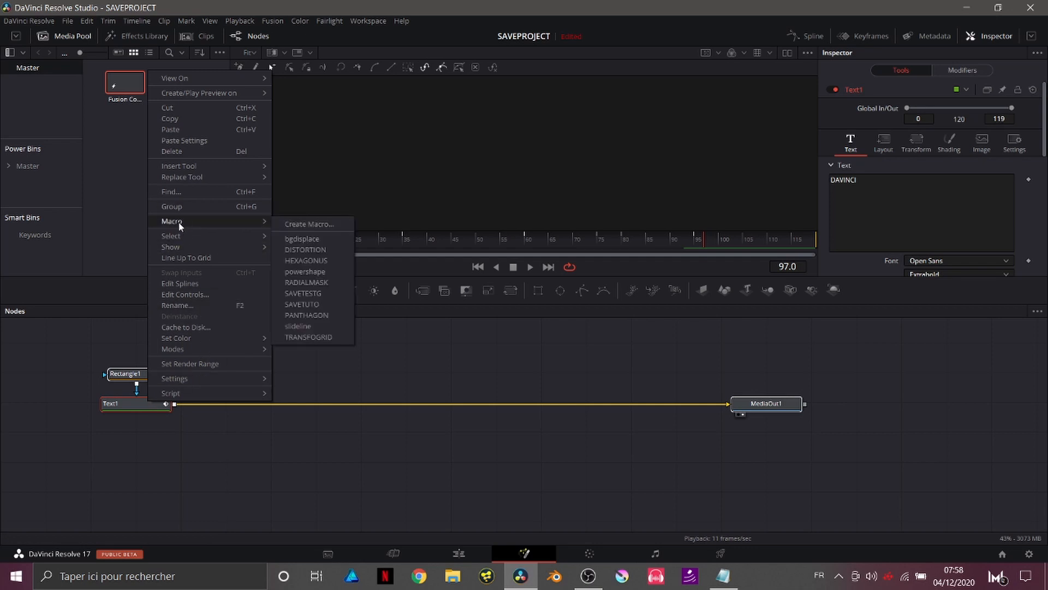
{"action": "left_click", "coordinate": [290, 224]}
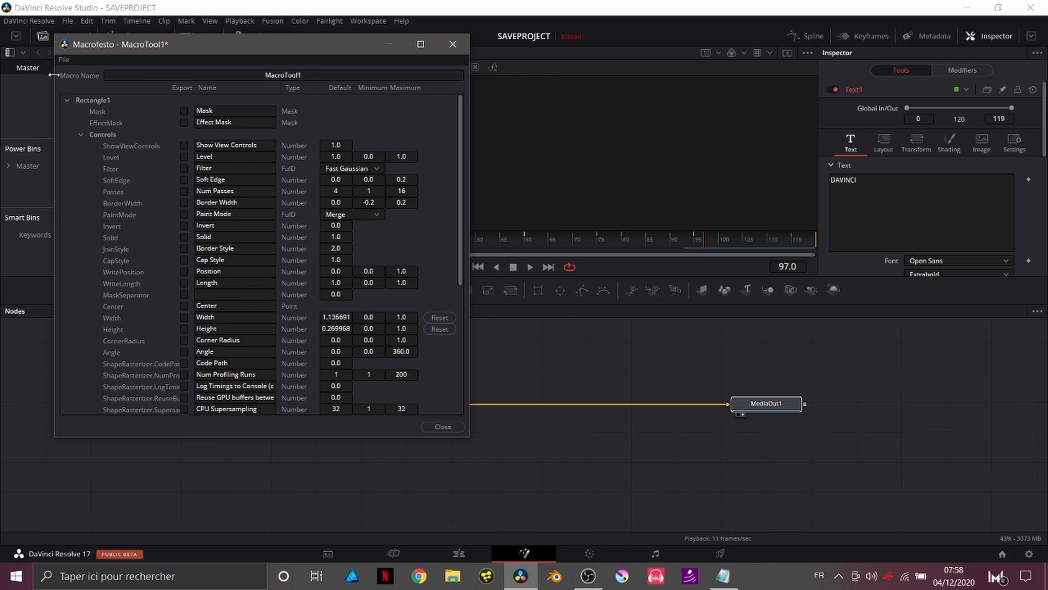
Mark Text1's Styled Text, Font, Style, RGBA clone colours, Size, Tracking and VerticalTopCenterBottom V Anchor for export in the macro.
{"action": "left_click", "coordinate": [67, 101]}
{"action": "left_click", "coordinate": [68, 134]}
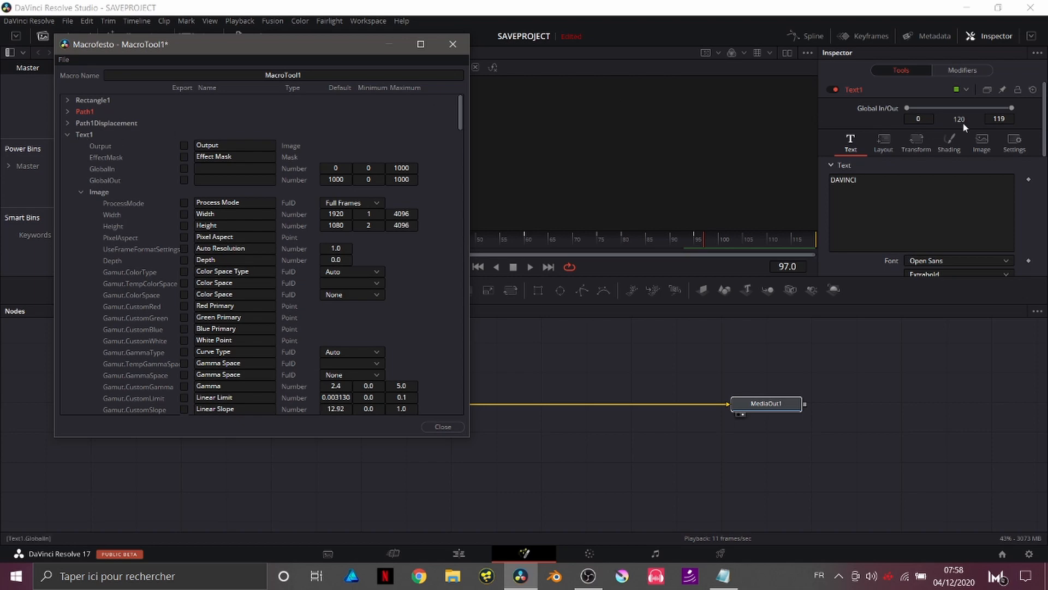
{"action": "scroll", "coordinate": [915, 187], "scroll_direction": "down", "scroll_amount": 1}
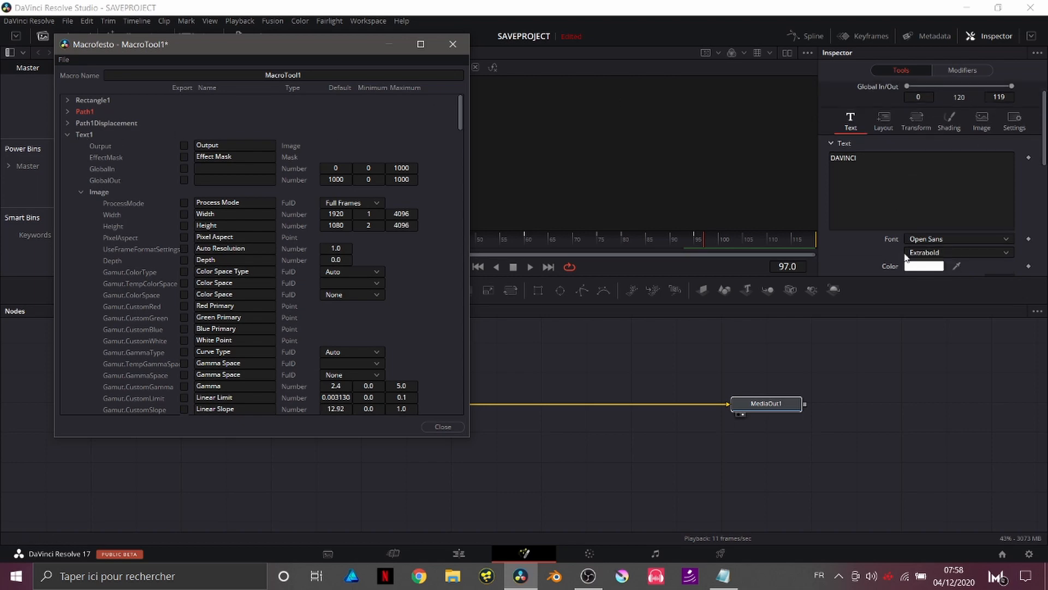
{"action": "scroll", "coordinate": [909, 258], "scroll_direction": "down", "scroll_amount": 1}
{"action": "left_click", "coordinate": [81, 192]}
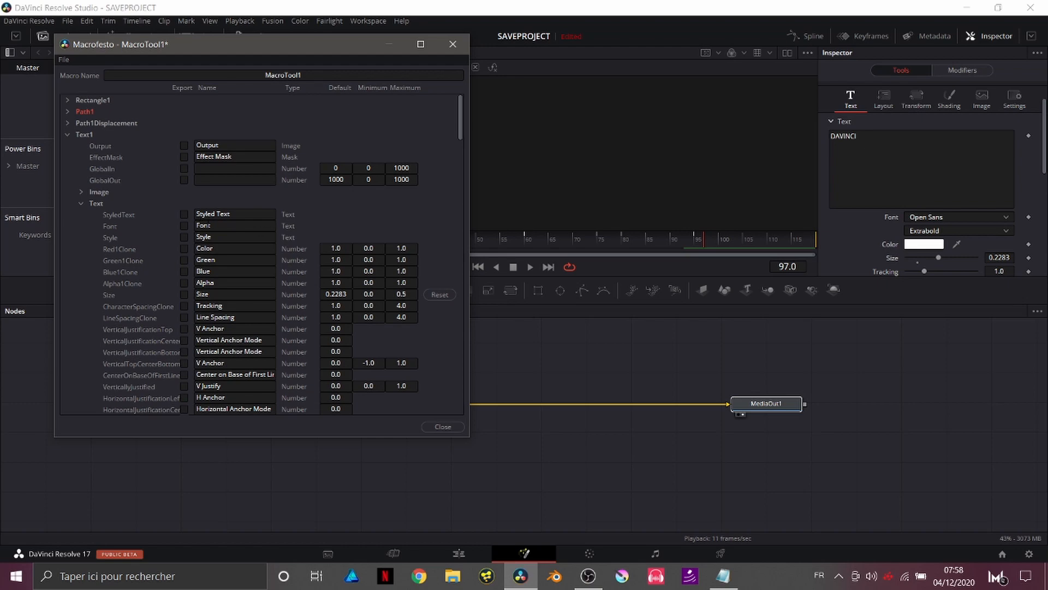
{"action": "left_click", "coordinate": [185, 213]}
{"action": "left_click", "coordinate": [184, 271]}
{"action": "left_click", "coordinate": [184, 295]}
{"action": "left_click", "coordinate": [184, 363]}
{"action": "scroll", "coordinate": [186, 359], "scroll_direction": "down", "scroll_amount": 3}
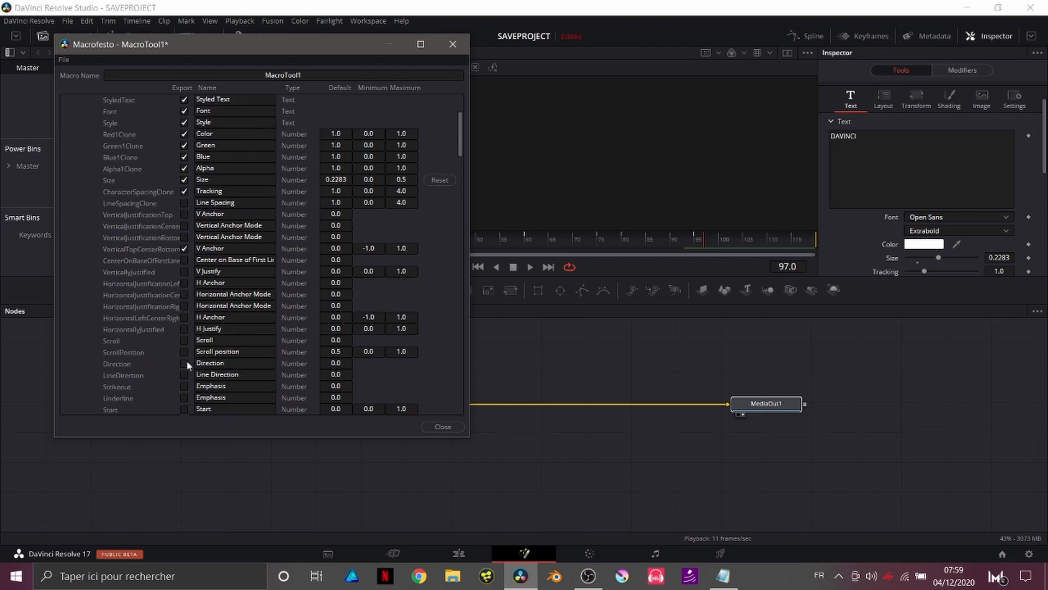
{"action": "scroll", "coordinate": [130, 189], "scroll_direction": "up", "scroll_amount": 3}
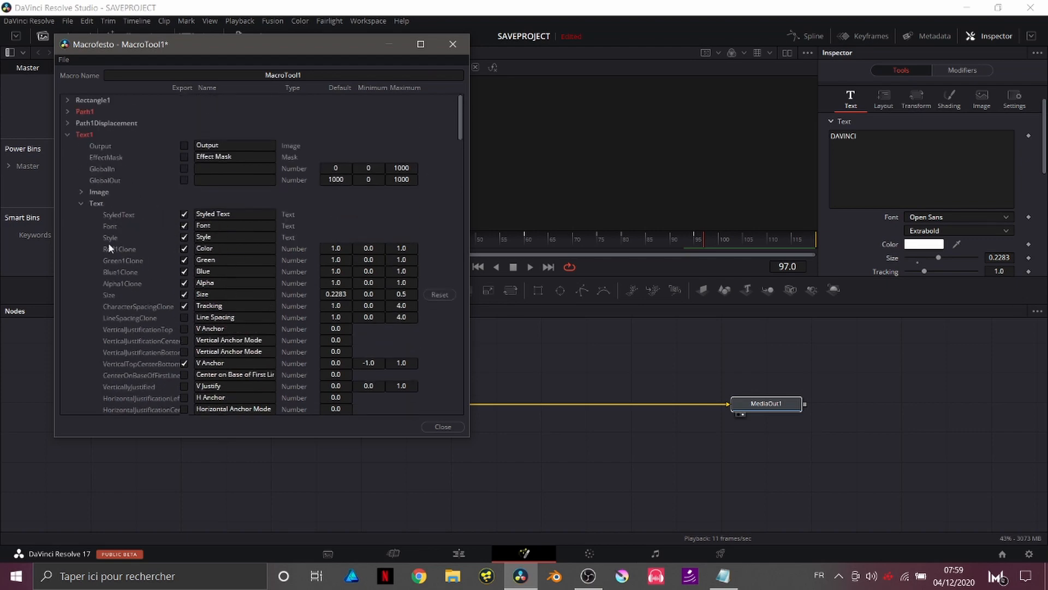
Mark Text1's Shading Elements, Select Element, Select and Enabled1 to Enabled3 shading controls for export.
{"action": "scroll", "coordinate": [159, 225], "scroll_direction": "down", "scroll_amount": 15}
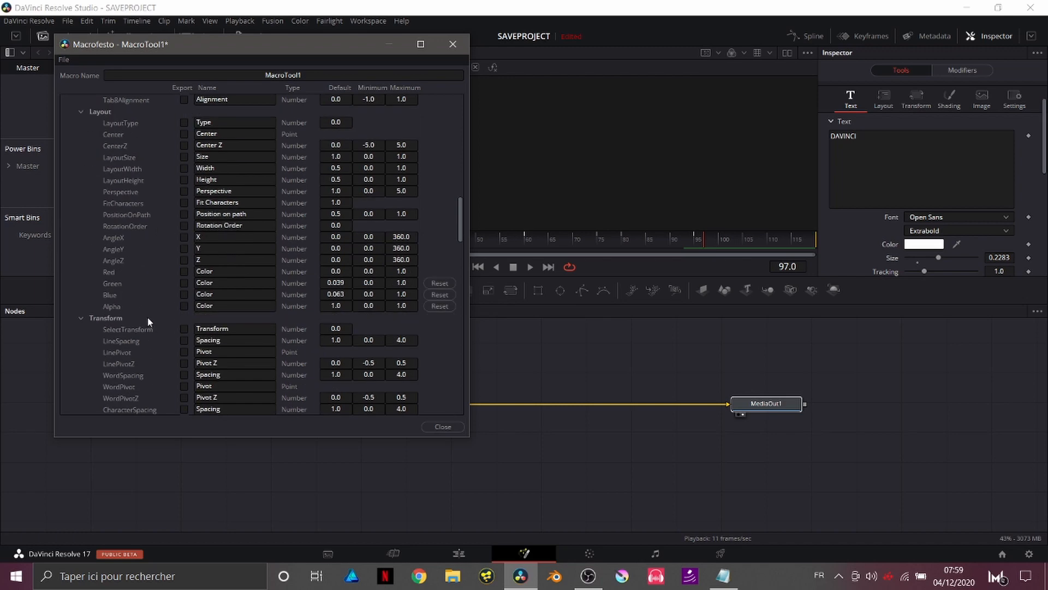
{"action": "scroll", "coordinate": [167, 322], "scroll_direction": "down", "scroll_amount": 8}
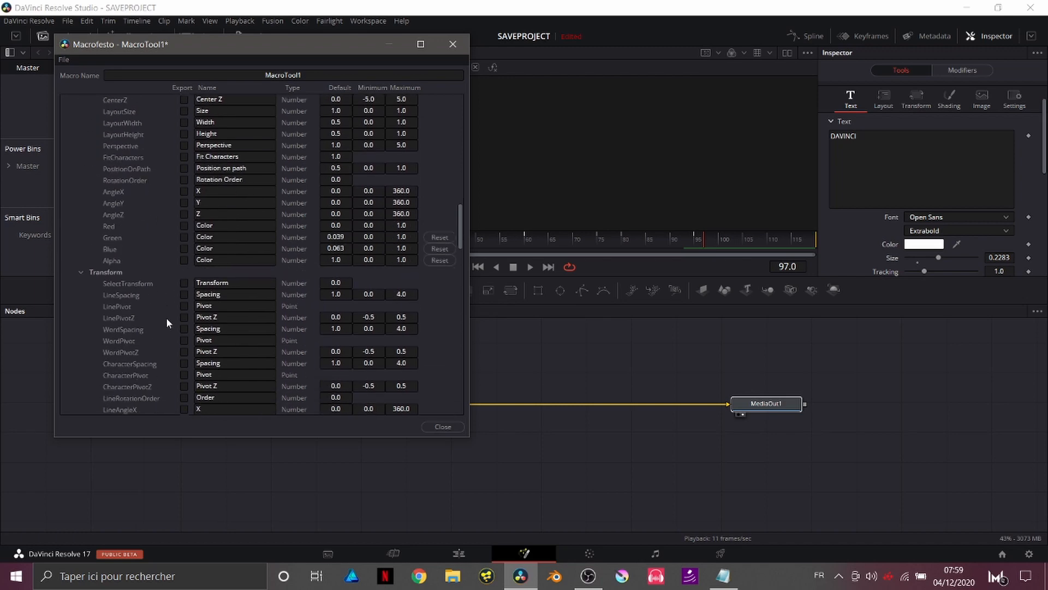
{"action": "scroll", "coordinate": [166, 323], "scroll_direction": "down", "scroll_amount": 6}
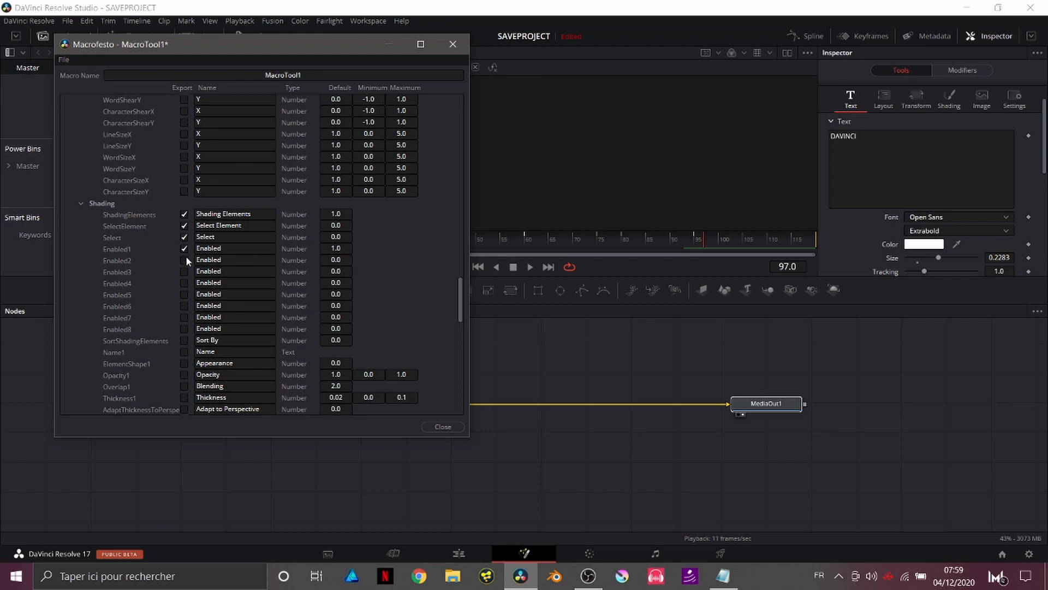
{"action": "scroll", "coordinate": [185, 268], "scroll_direction": "down", "scroll_amount": 2}
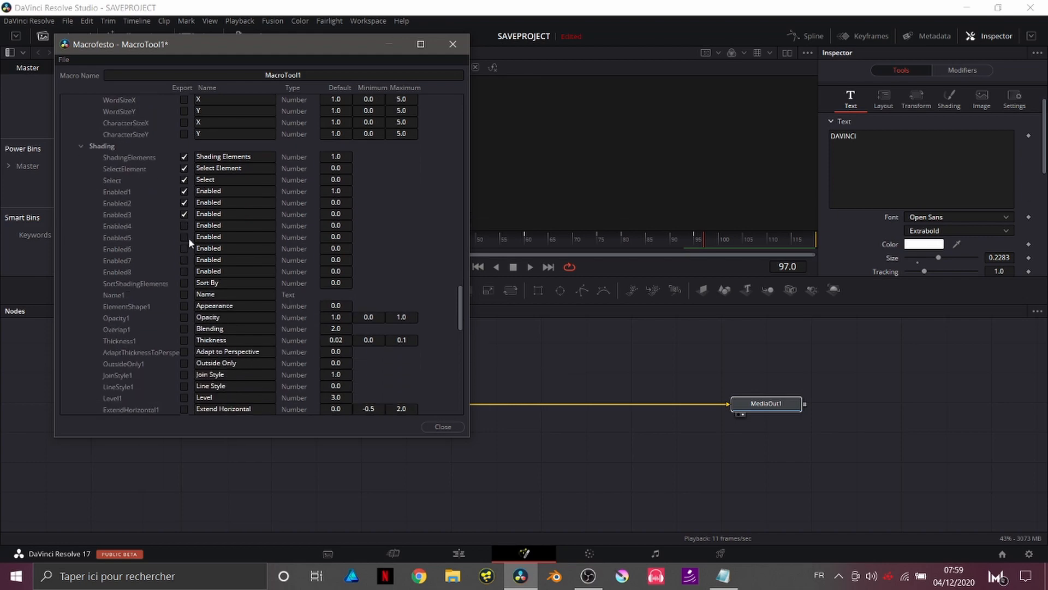
Mark shading element 1's Opacity, Thickness, Adapt to Perspective, Outside Only, Type, Red, Green, Blue and Alpha for export.
{"action": "scroll", "coordinate": [262, 256], "scroll_direction": "down", "scroll_amount": 3}
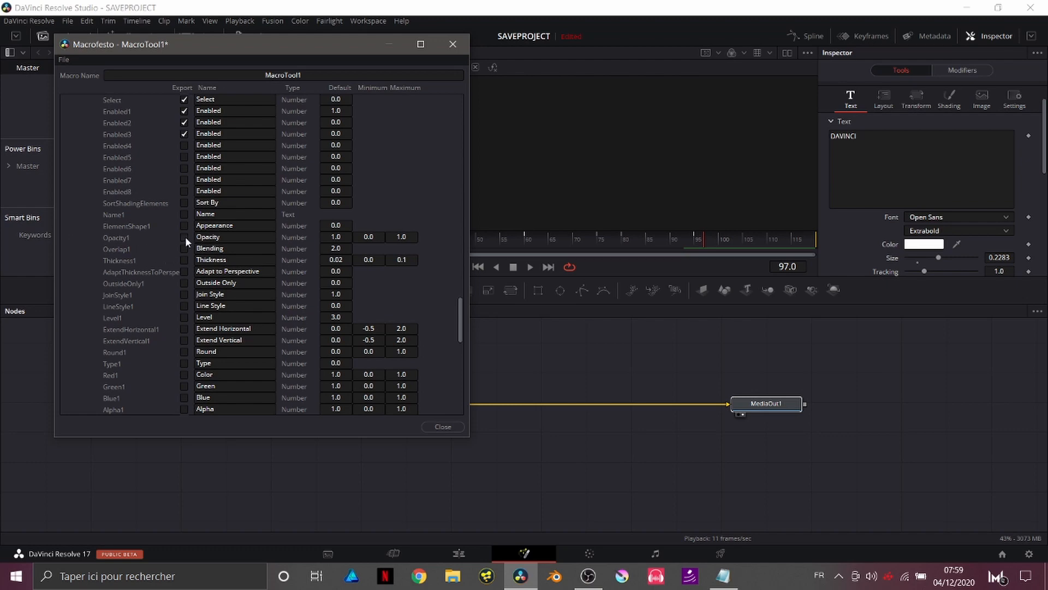
{"action": "left_click", "coordinate": [184, 272]}
{"action": "scroll", "coordinate": [188, 295], "scroll_direction": "down", "scroll_amount": 2}
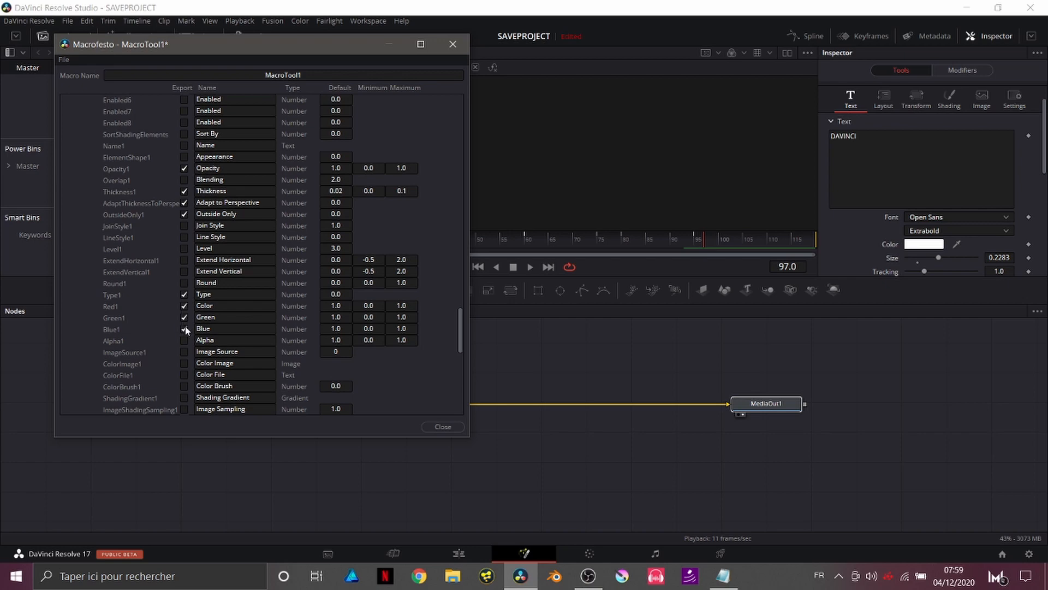
{"action": "left_click", "coordinate": [184, 340]}
{"action": "scroll", "coordinate": [185, 353], "scroll_direction": "down", "scroll_amount": 3}
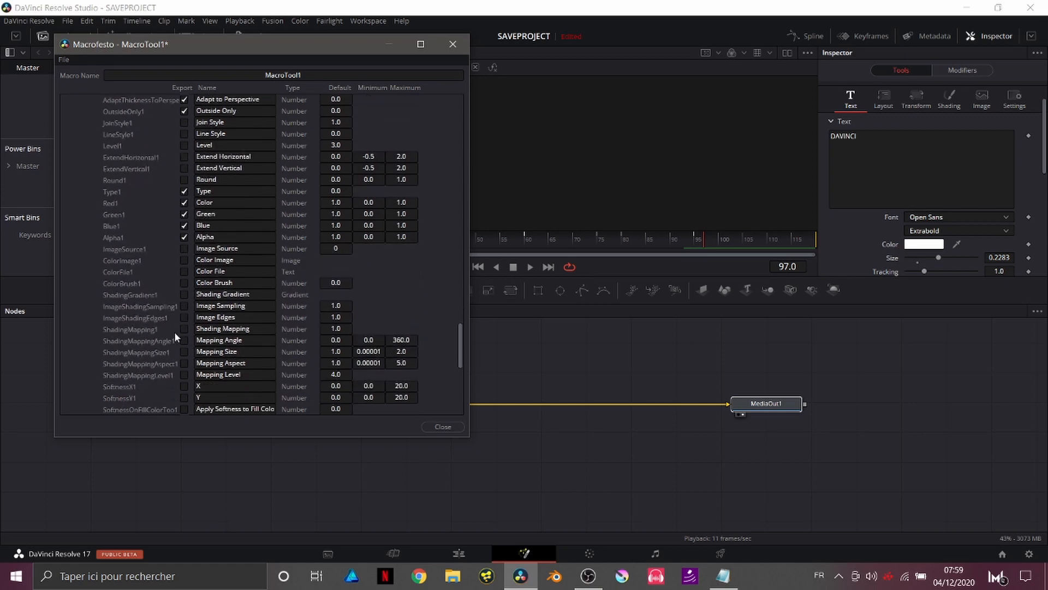
Expand Text1's Common group and mark Apply Mask Inverted and Multiply by Mask for export.
{"action": "scroll", "coordinate": [172, 346], "scroll_direction": "down", "scroll_amount": 2}
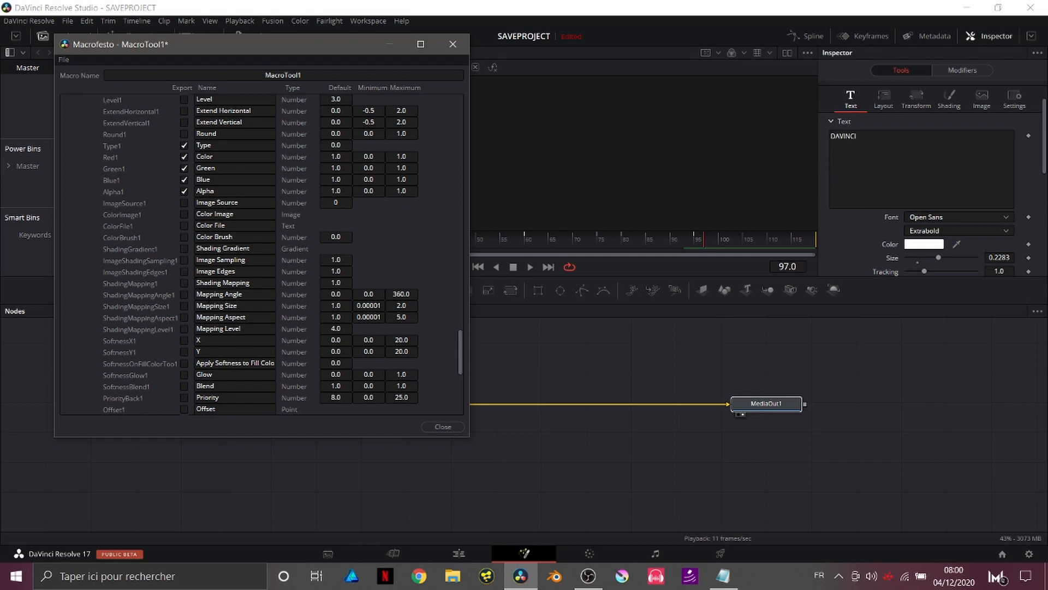
{"action": "scroll", "coordinate": [262, 255], "scroll_direction": "down", "scroll_amount": 4}
{"action": "scroll", "coordinate": [173, 299], "scroll_direction": "down", "scroll_amount": 7}
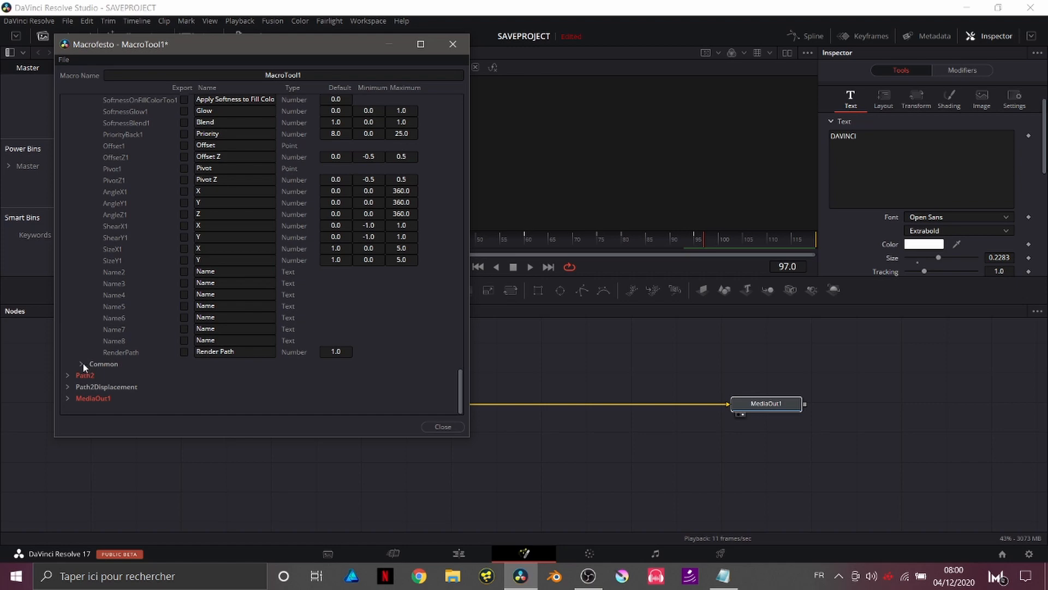
{"action": "left_click", "coordinate": [82, 363]}
{"action": "scroll", "coordinate": [166, 363], "scroll_direction": "down", "scroll_amount": 4}
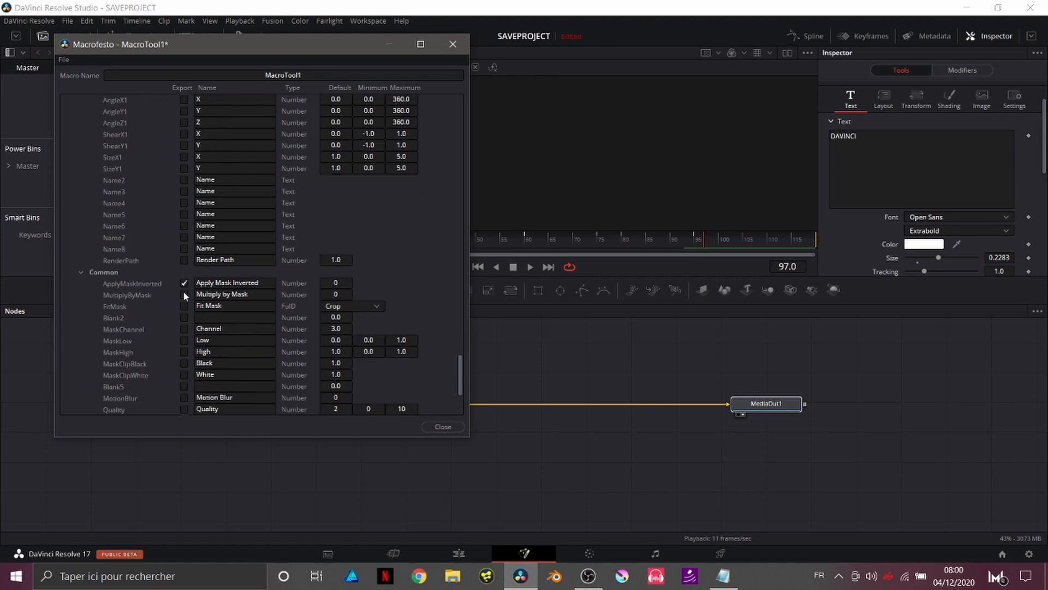
{"action": "left_click", "coordinate": [185, 294]}
Check Rectangle1's controls, collapse them again and mark Text1's Effect Mask for export.
{"action": "scroll", "coordinate": [261, 253], "scroll_direction": "up", "scroll_amount": 15}
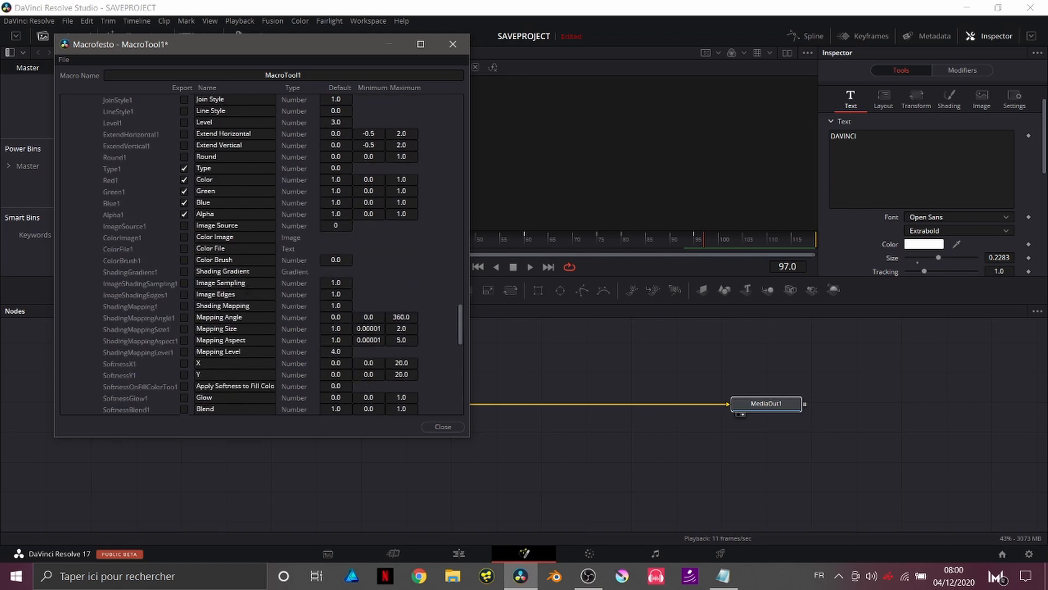
{"action": "scroll", "coordinate": [248, 290], "scroll_direction": "up", "scroll_amount": 10}
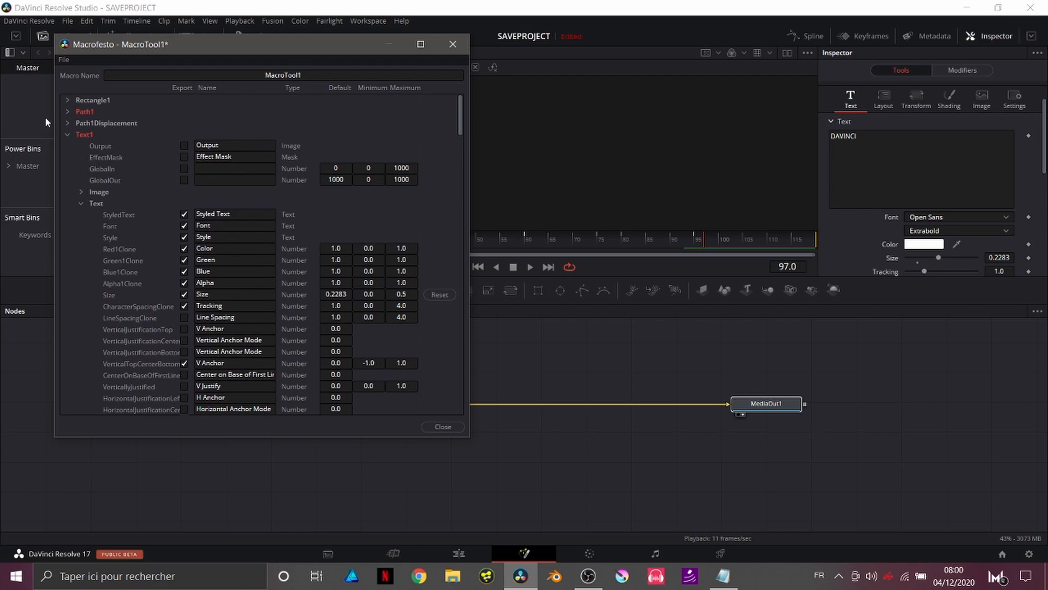
{"action": "left_click", "coordinate": [65, 101]}
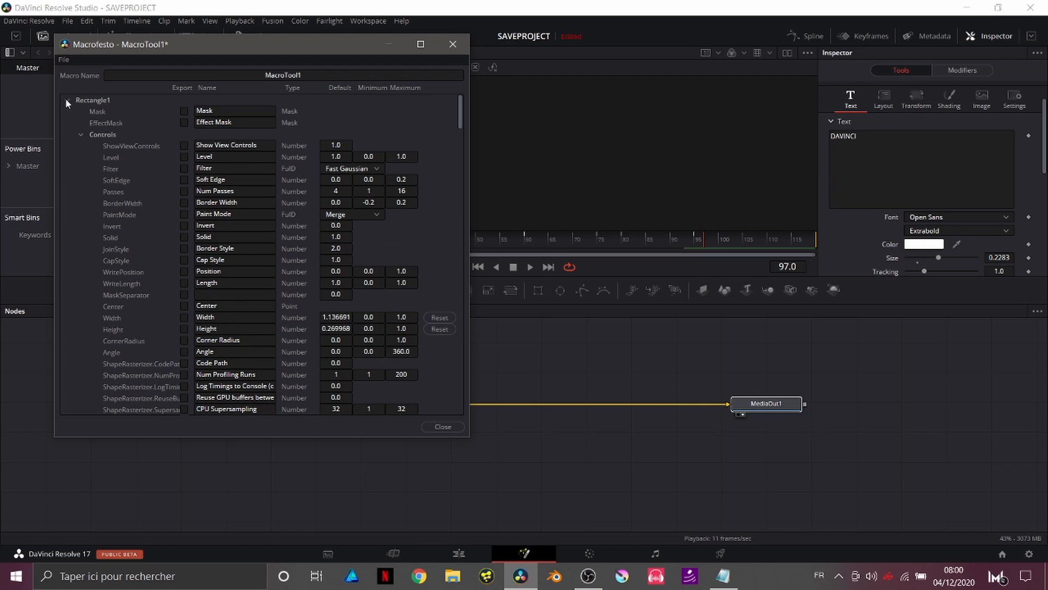
{"action": "left_click", "coordinate": [66, 99]}
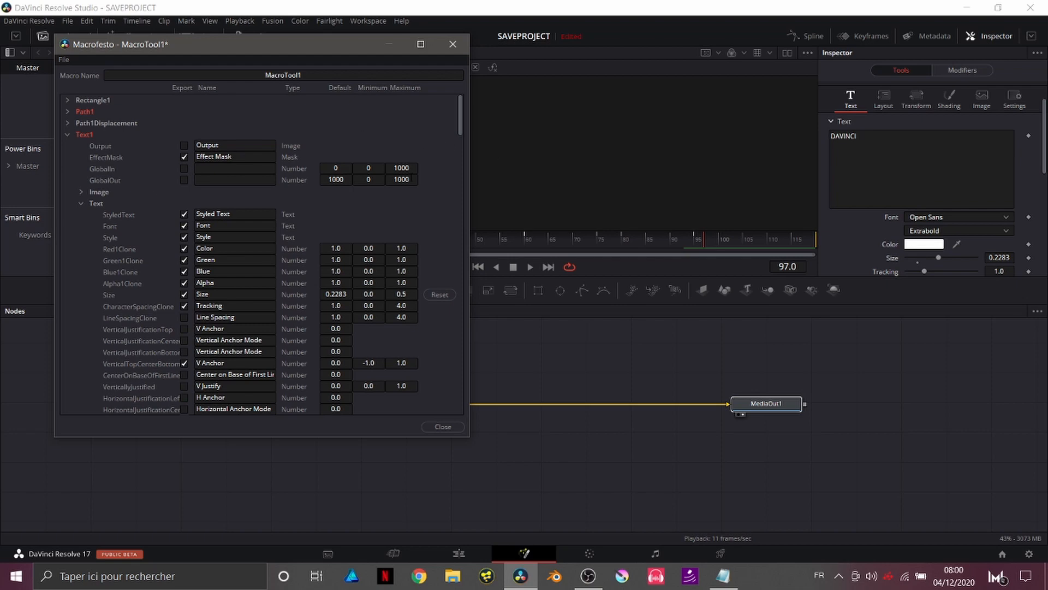
Mark the Red, Green, Blue and Alpha colour controls of Text1's Layout group for export.
{"action": "scroll", "coordinate": [196, 374], "scroll_direction": "down", "scroll_amount": 15}
{"action": "scroll", "coordinate": [196, 373], "scroll_direction": "up", "scroll_amount": 5}
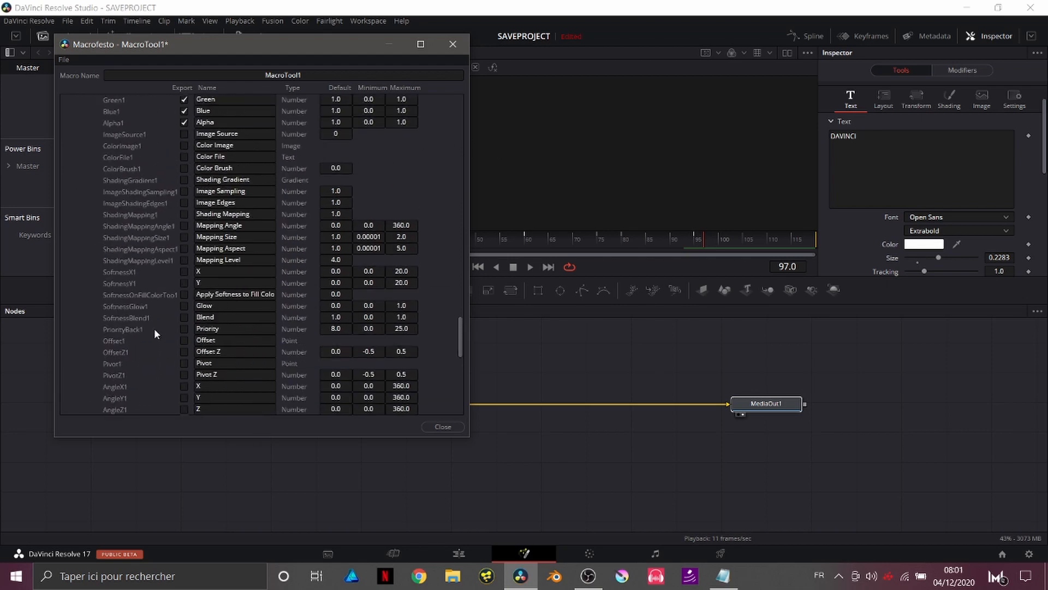
{"action": "scroll", "coordinate": [154, 328], "scroll_direction": "up", "scroll_amount": 15}
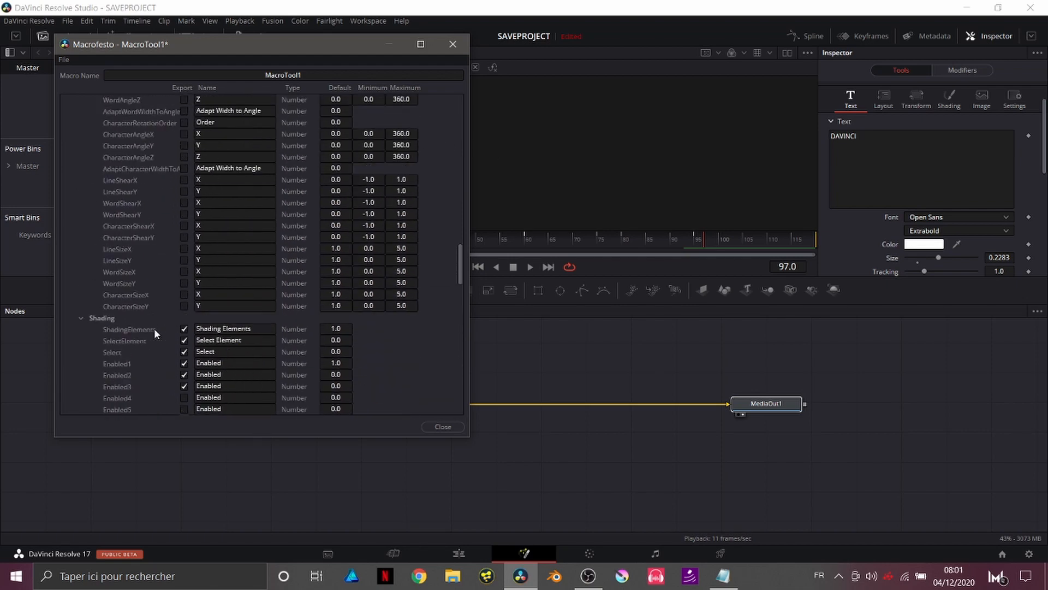
{"action": "scroll", "coordinate": [154, 328], "scroll_direction": "up", "scroll_amount": 8}
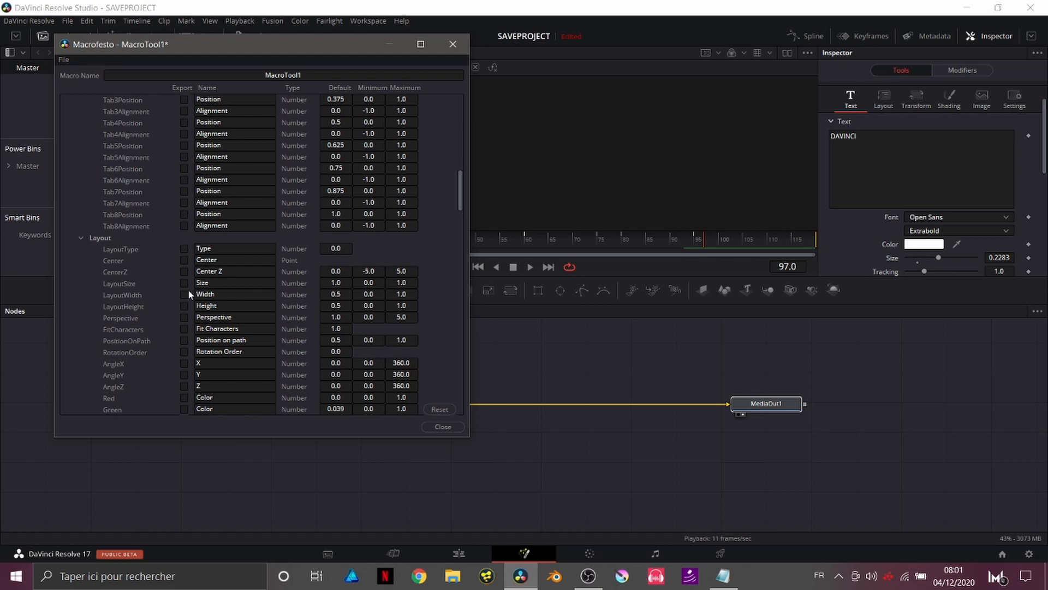
{"action": "scroll", "coordinate": [159, 291], "scroll_direction": "down", "scroll_amount": 5}
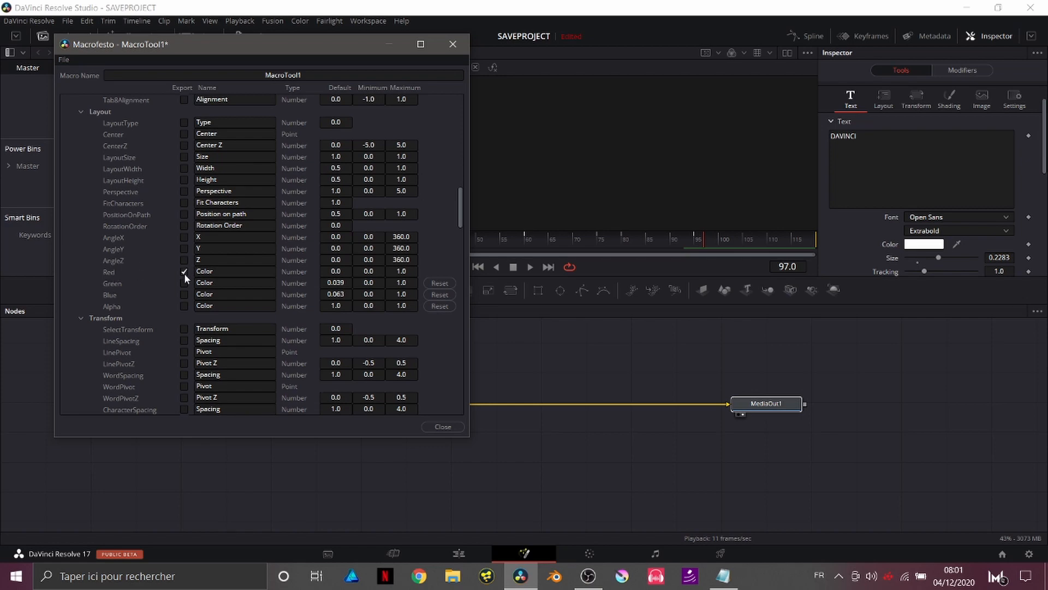
{"action": "left_click", "coordinate": [184, 295]}
{"action": "left_click", "coordinate": [184, 306]}
Close the macro editor and save the macro as MacroTool1 in Fusion's Templates/Edit/Titles folder.
{"action": "left_click", "coordinate": [442, 427]}
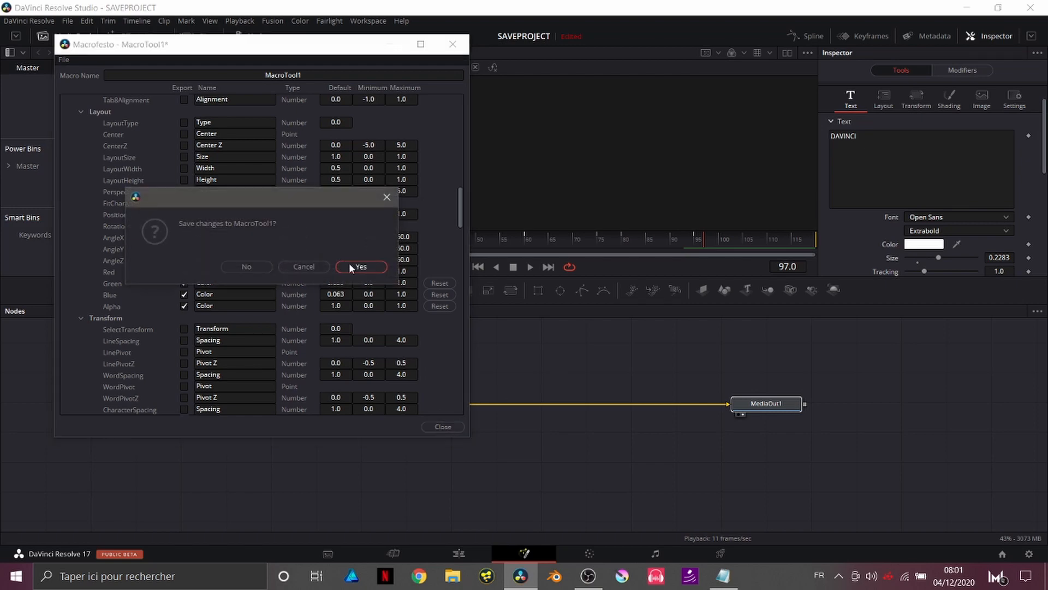
{"action": "left_click", "coordinate": [350, 266]}
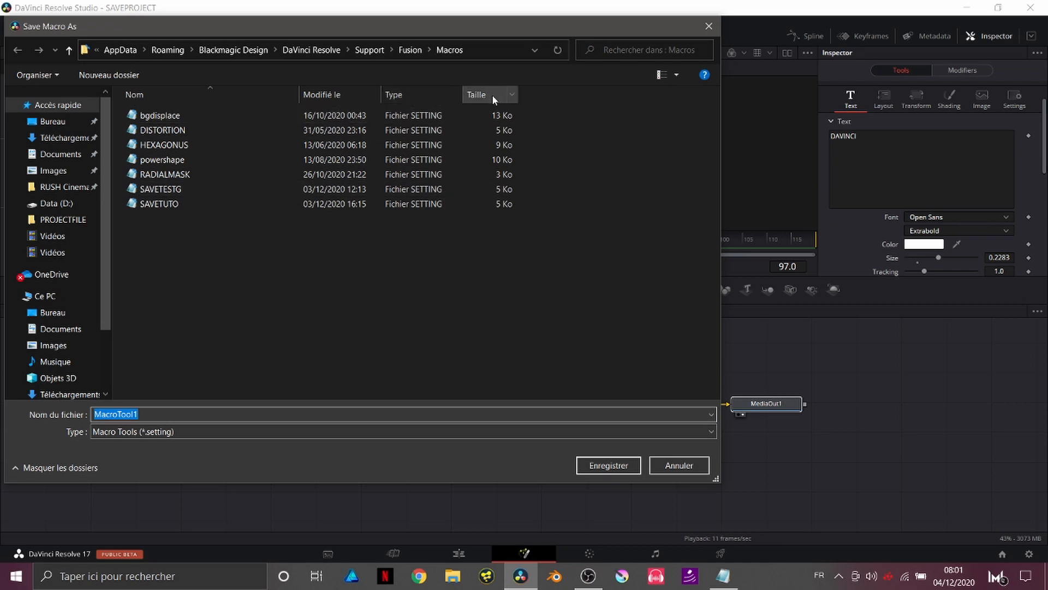
{"action": "left_click", "coordinate": [412, 49]}
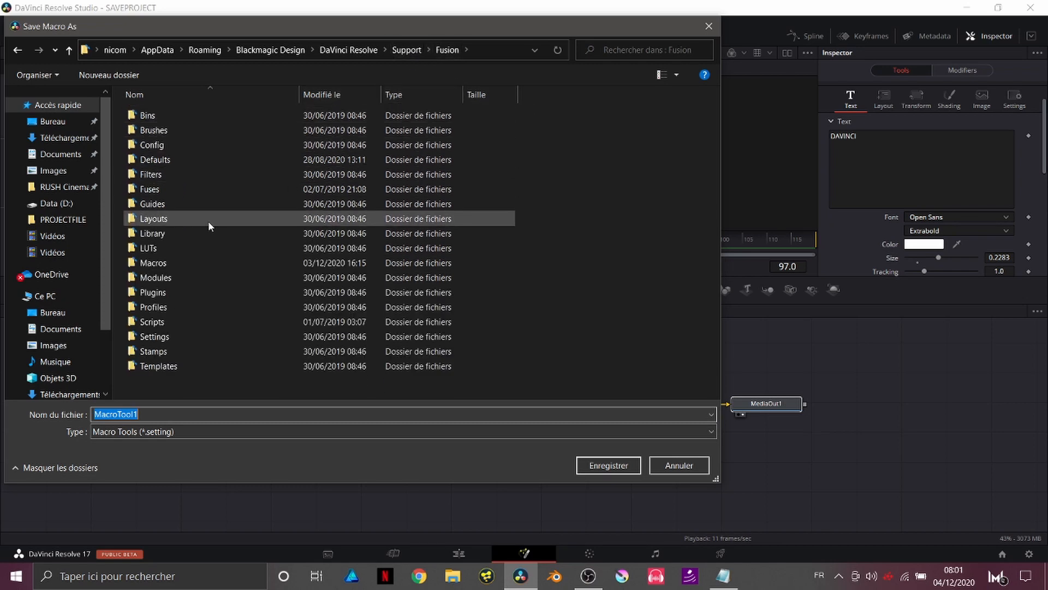
{"action": "double_click", "coordinate": [177, 366]}
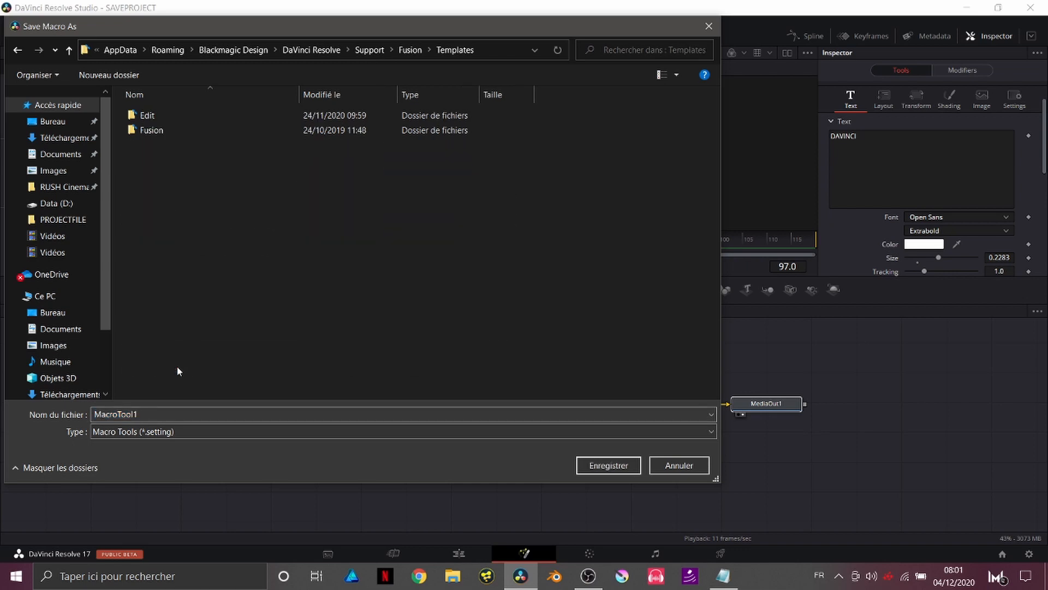
{"action": "left_click", "coordinate": [171, 114]}
{"action": "double_click", "coordinate": [170, 115]}
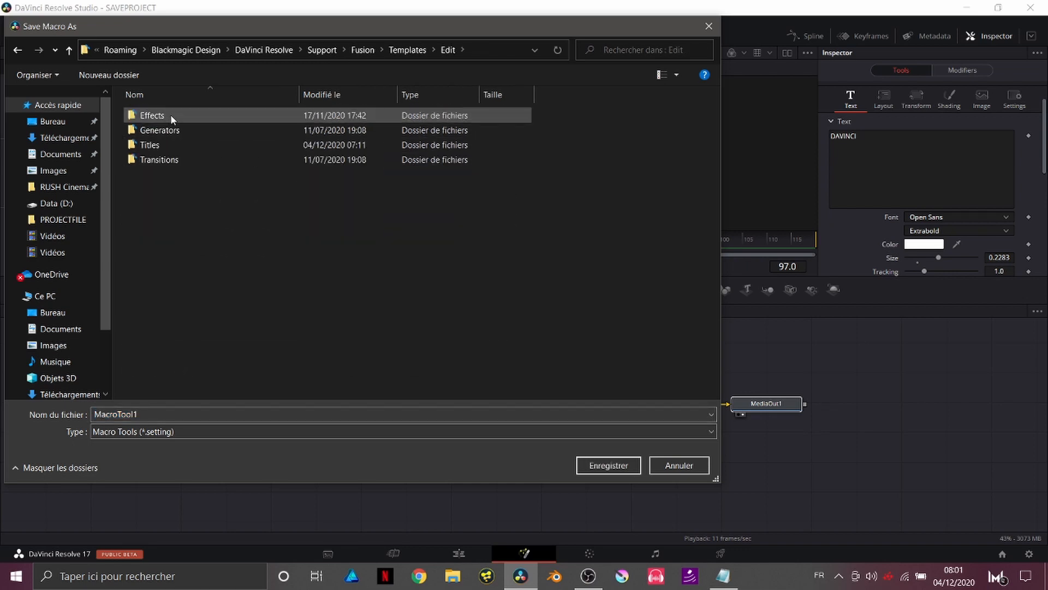
{"action": "double_click", "coordinate": [161, 145]}
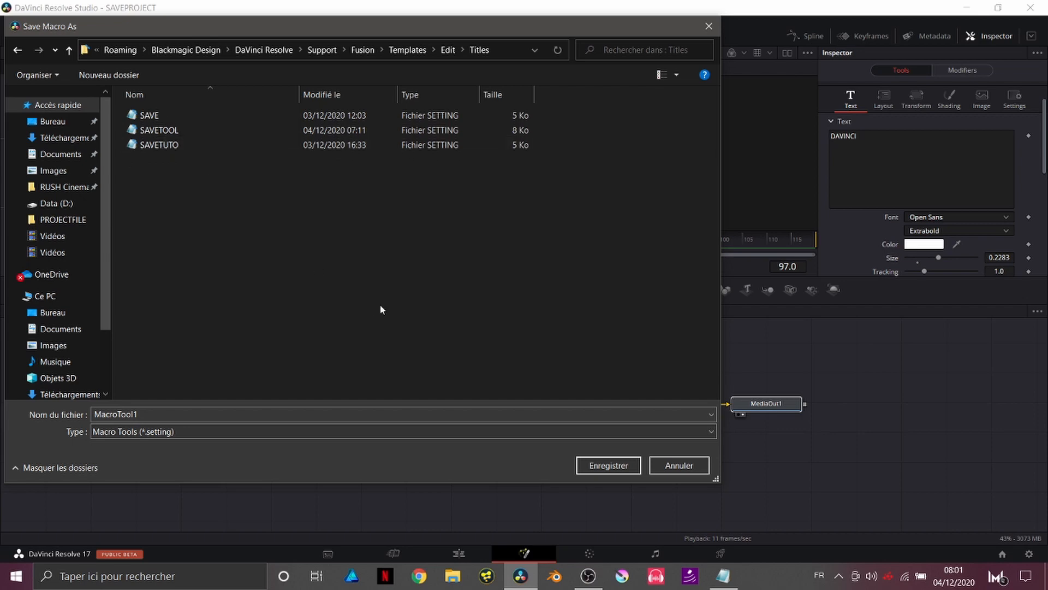
{"action": "left_click", "coordinate": [609, 465]}
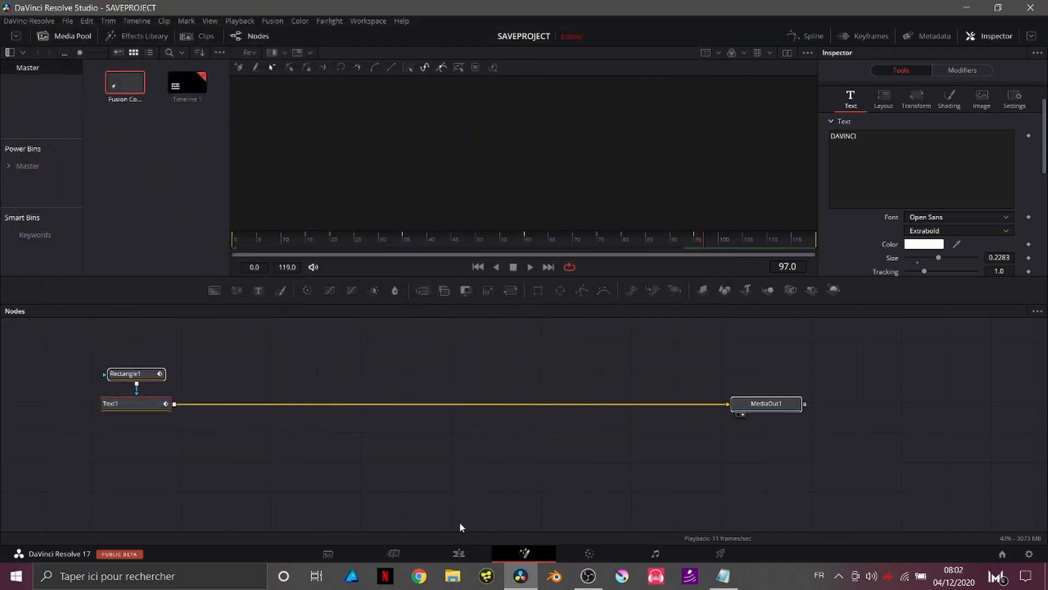
On the Edit page, add the SAVETOOL title at the start of Video 1 and move the playhead to 01:00:01:02.
{"action": "left_click", "coordinate": [469, 551]}
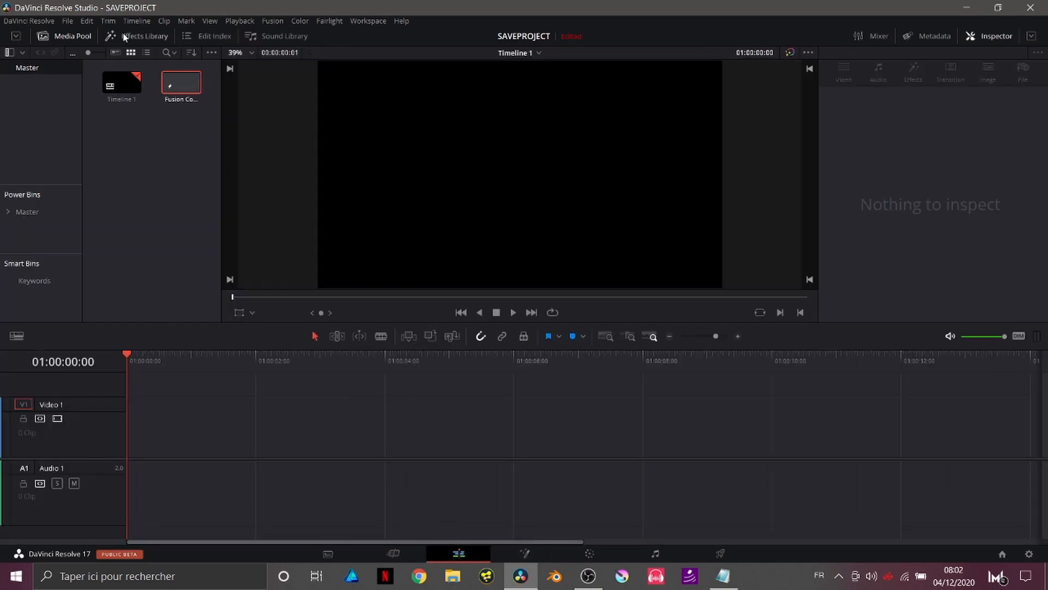
{"action": "left_click", "coordinate": [138, 36]}
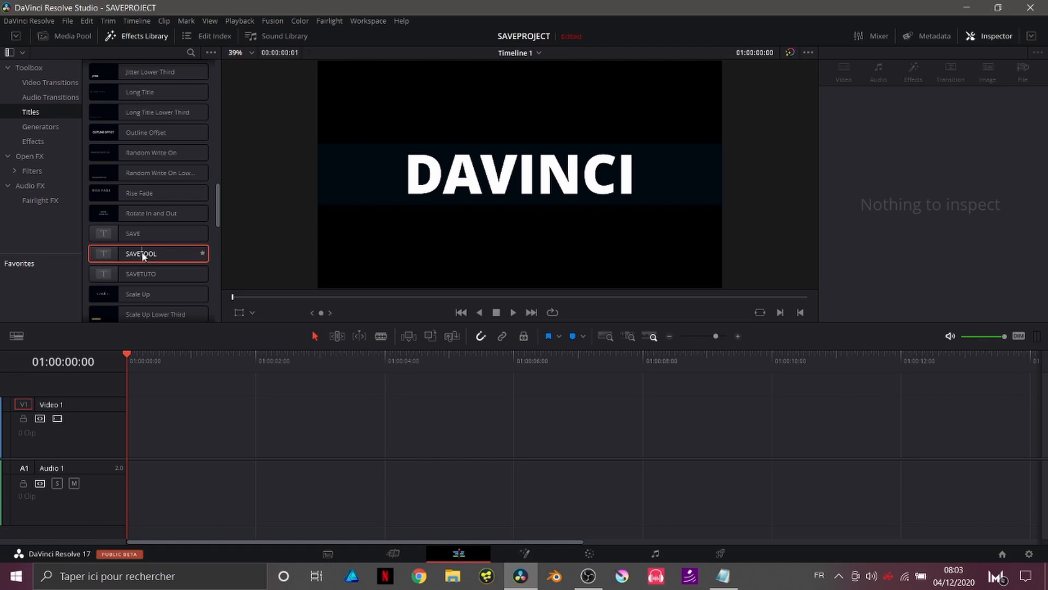
{"action": "left_click_drag", "start_coordinate": [149, 257], "coordinate": [133, 445]}
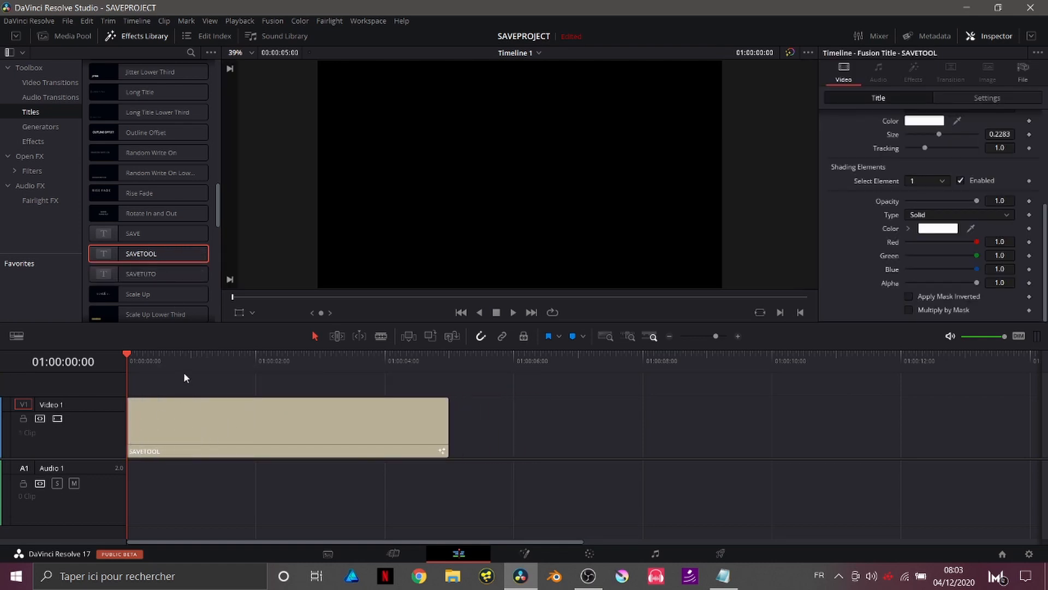
{"action": "left_click", "coordinate": [197, 372]}
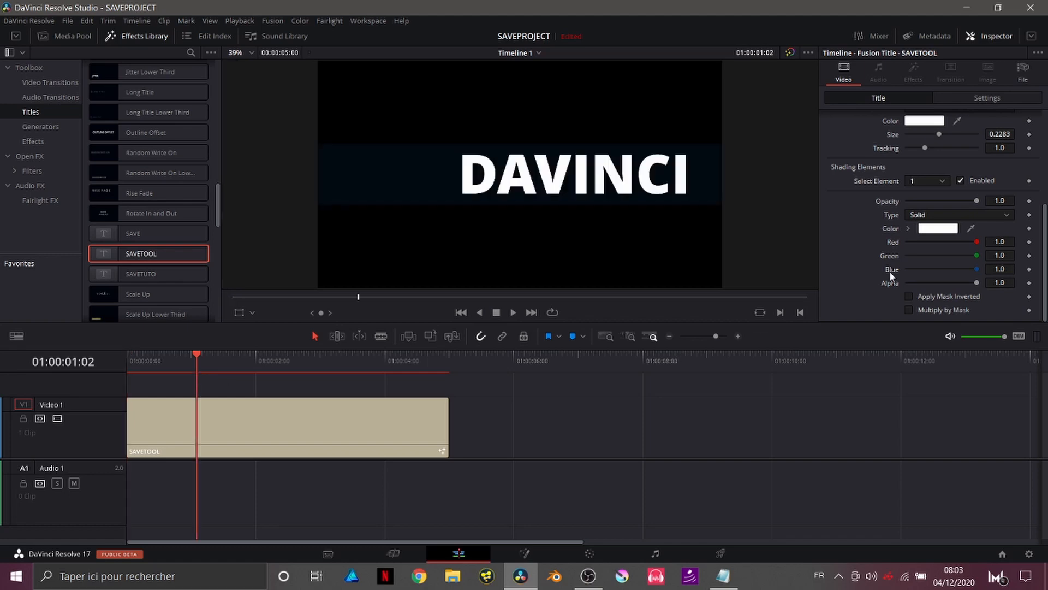
Replace the SAVETOOL title's text with NICONIX and increase the height of its background band.
{"action": "scroll", "coordinate": [1033, 211], "scroll_direction": "up", "scroll_amount": 5}
{"action": "left_click", "coordinate": [896, 178]}
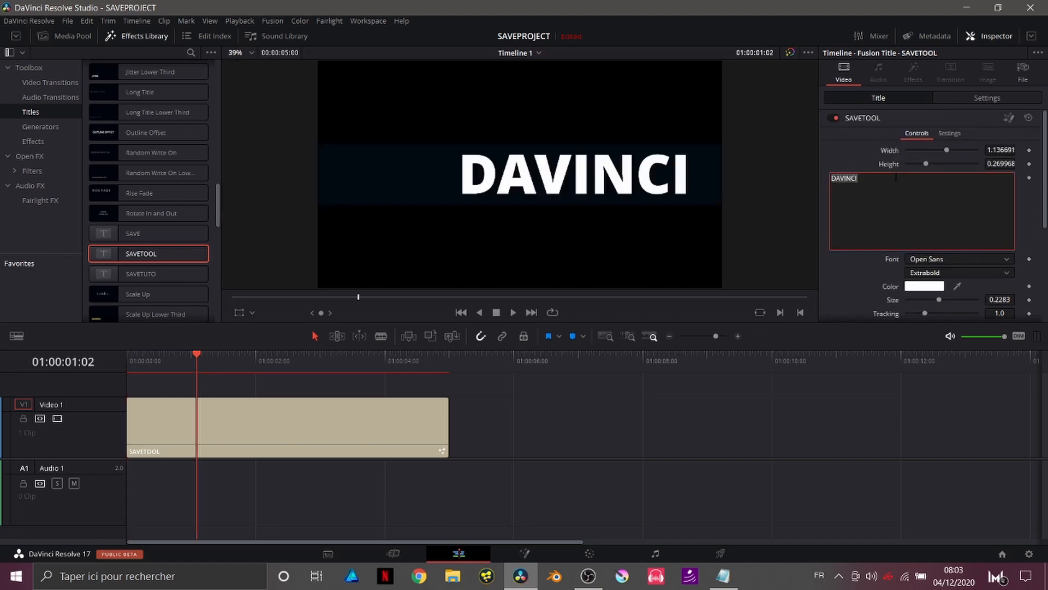
{"action": "type", "text": "N"}
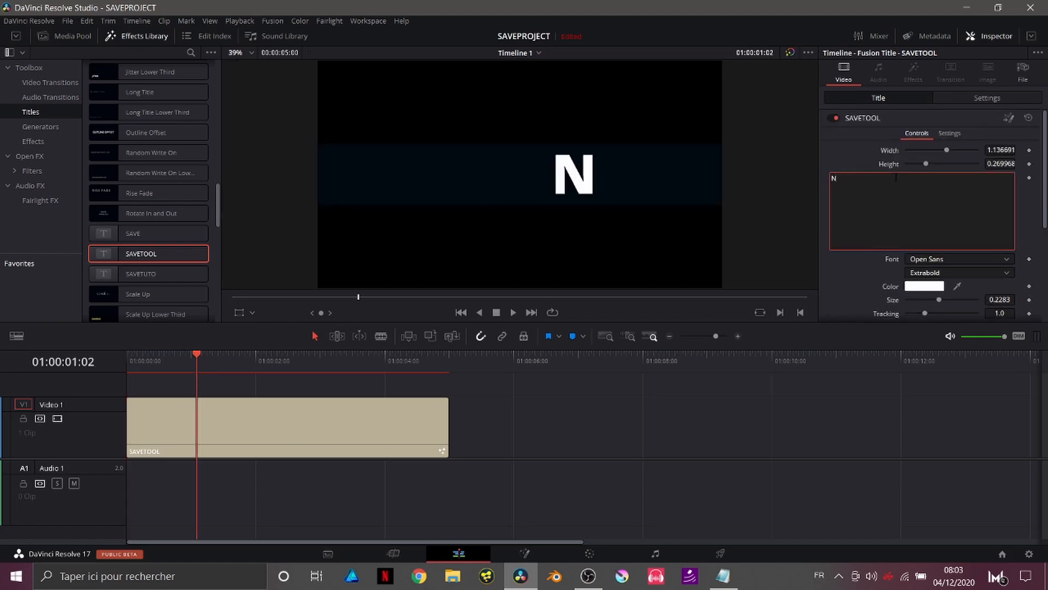
{"action": "type", "text": "ICONIX"}
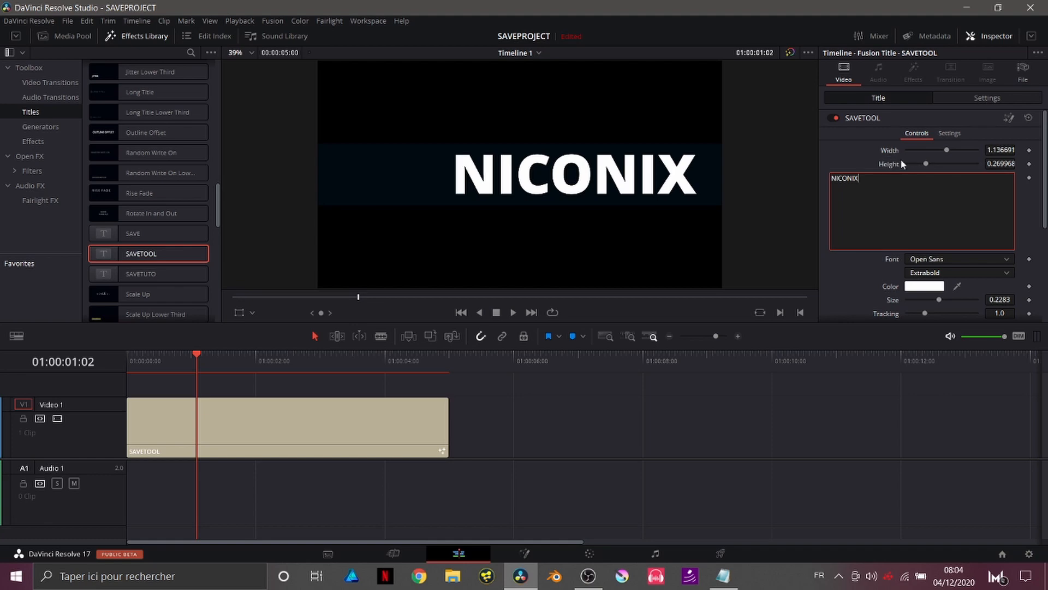
{"action": "left_click_drag", "start_coordinate": [926, 164], "coordinate": [958, 169]}
Set the title's font to NEON ABSOLUTE SANS 1 Regular and its colour to blue (Red 0.188235, Green 0.431372, Blue 1.0).
{"action": "scroll", "coordinate": [958, 169], "scroll_direction": "down", "scroll_amount": 3}
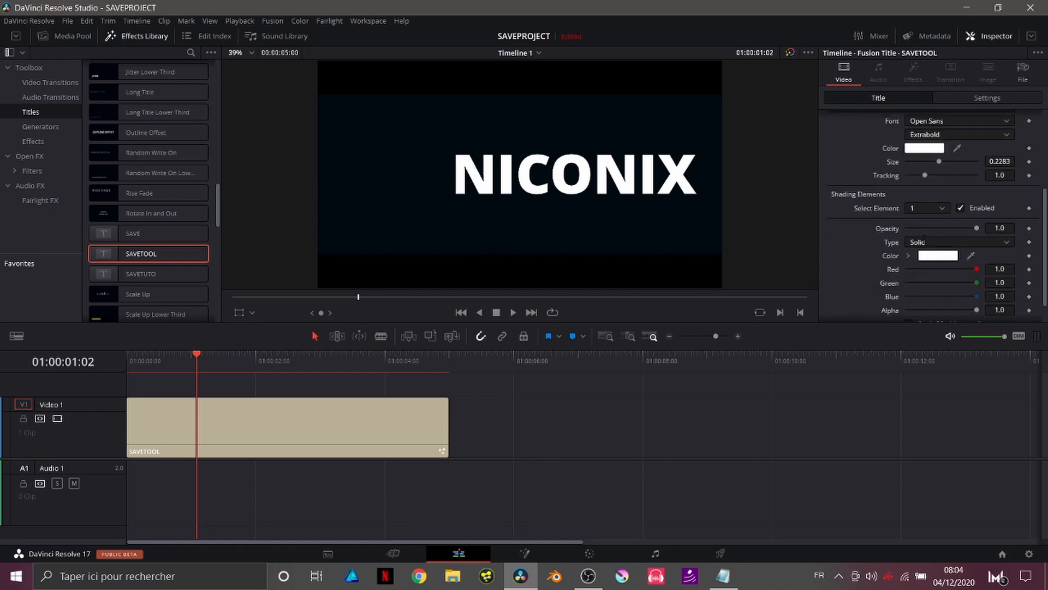
{"action": "left_click", "coordinate": [914, 121]}
{"action": "left_click", "coordinate": [916, 146]}
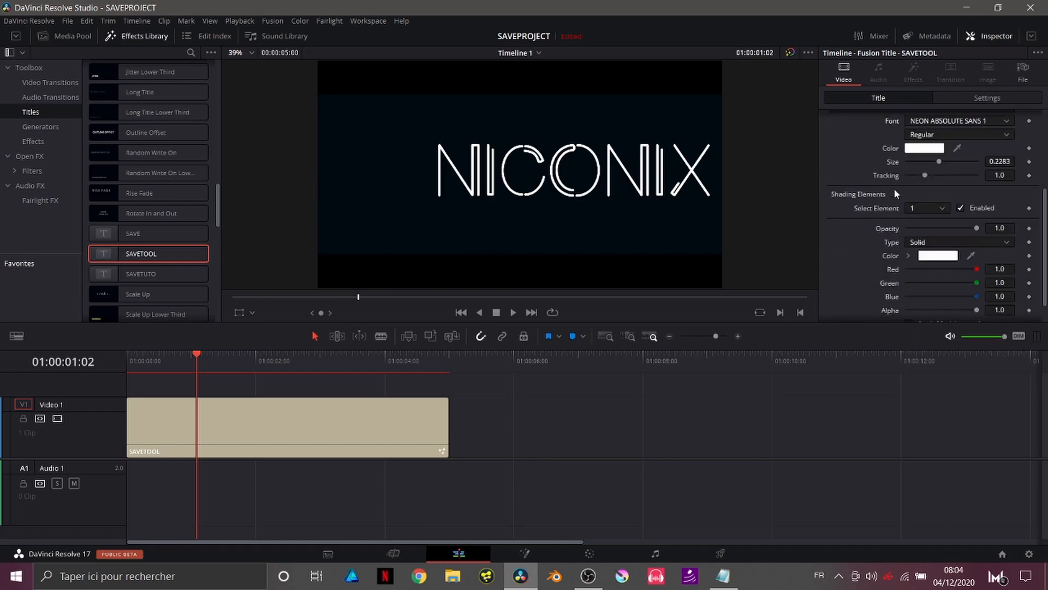
{"action": "left_click", "coordinate": [910, 148]}
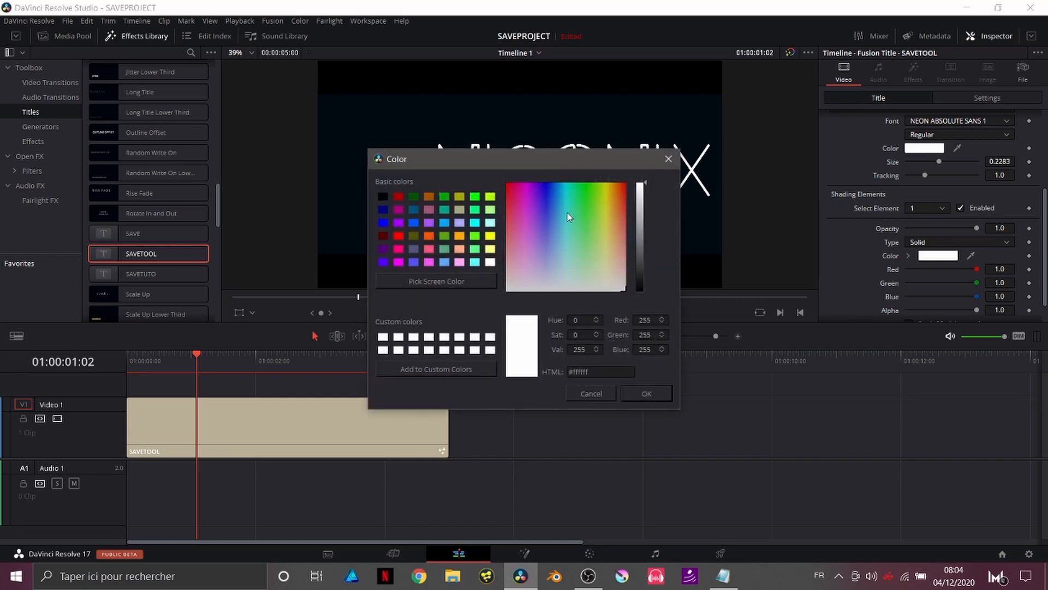
{"action": "left_click", "coordinate": [552, 204]}
{"action": "key", "text": "Return"}
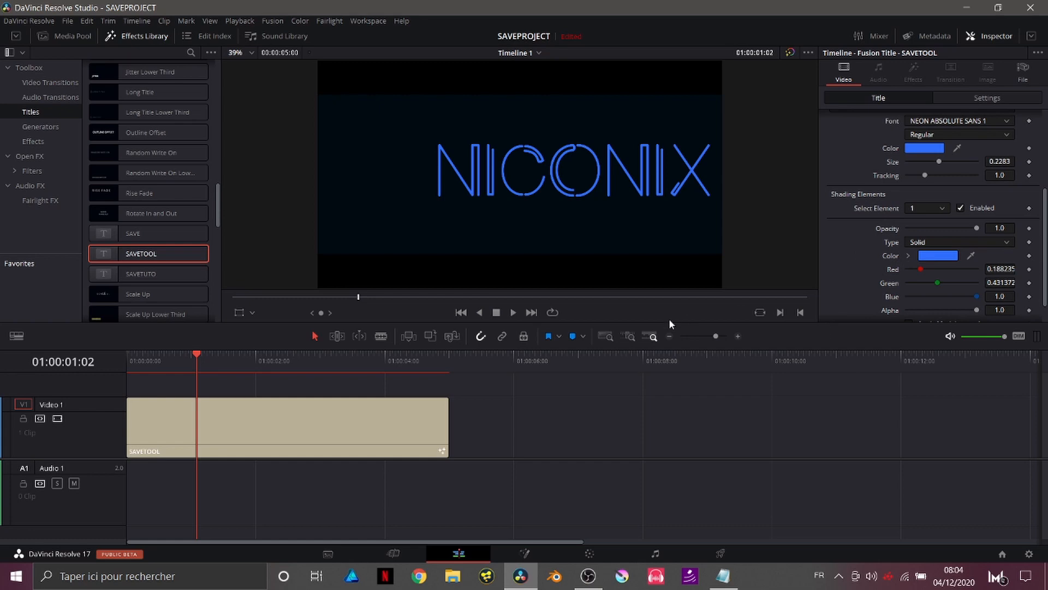
{"action": "left_click", "coordinate": [367, 452]}
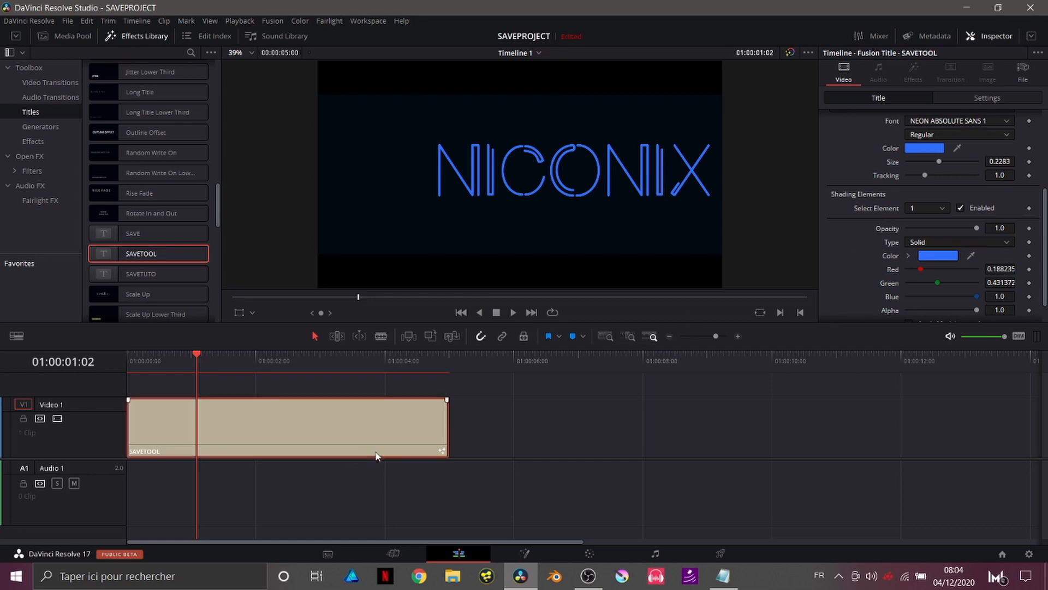